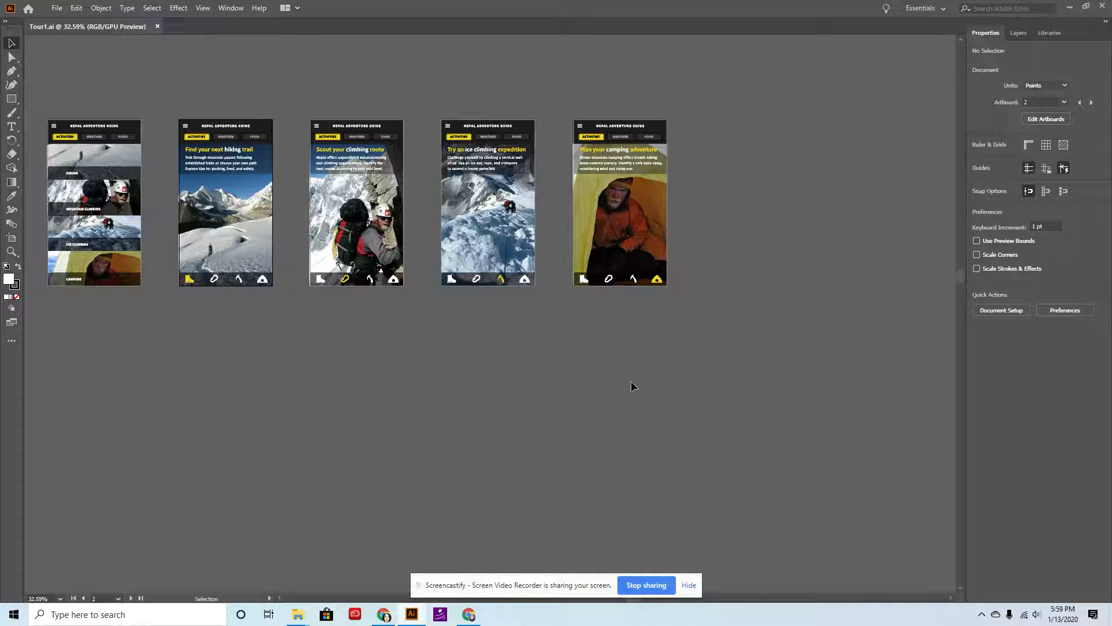
# - Show the artwork as outlines and return it to the GPU Preview
pyautogui.click(57, 8)
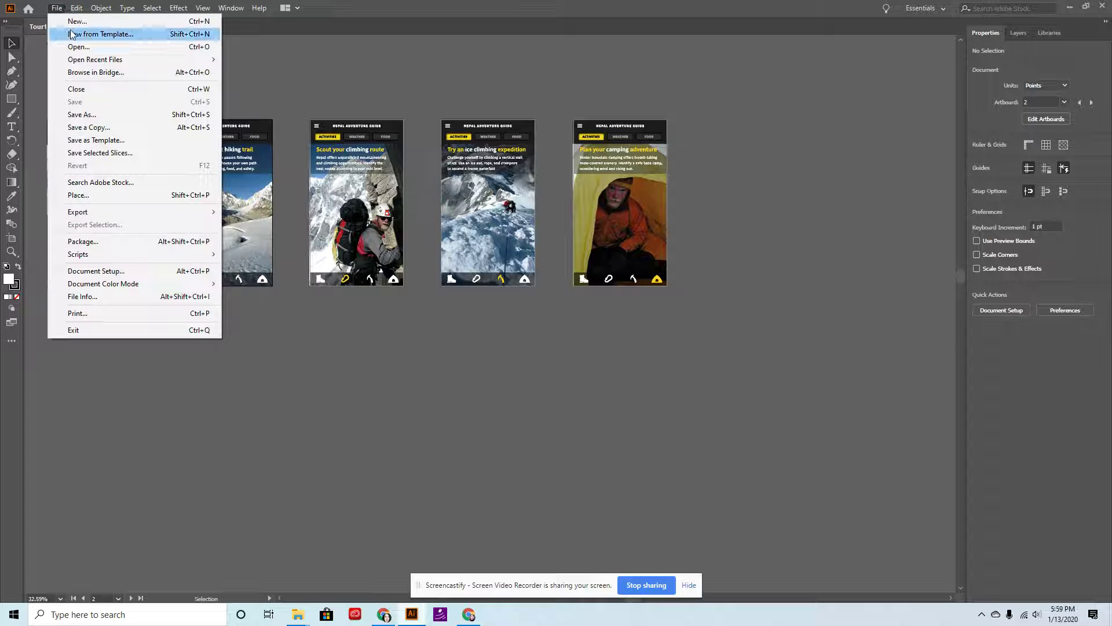
pyautogui.moveTo(74, 7)
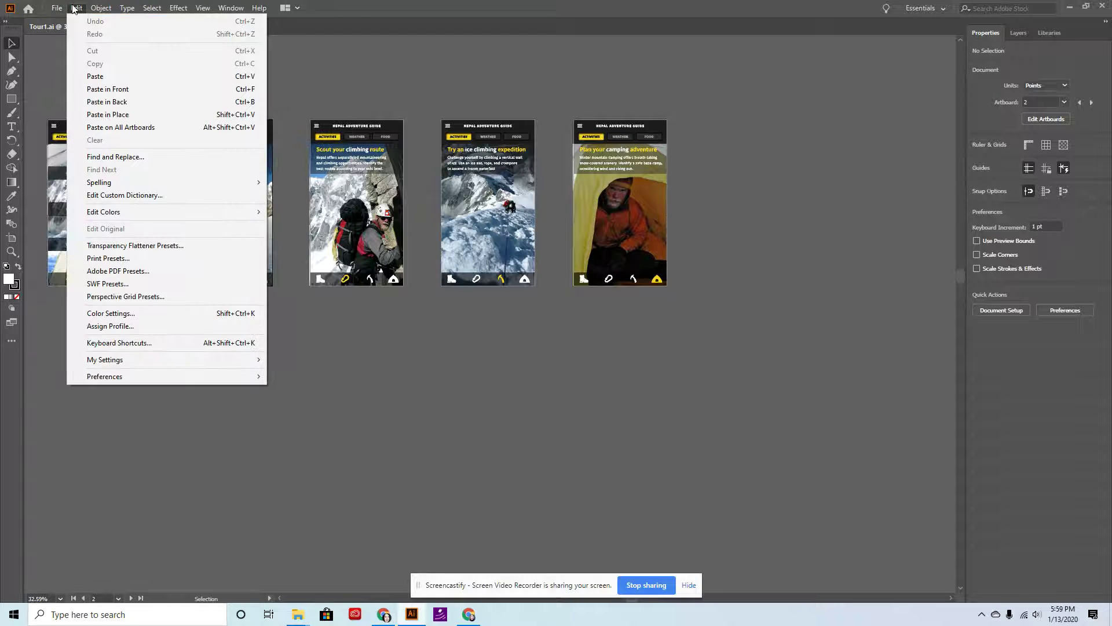
pyautogui.moveTo(107, 9)
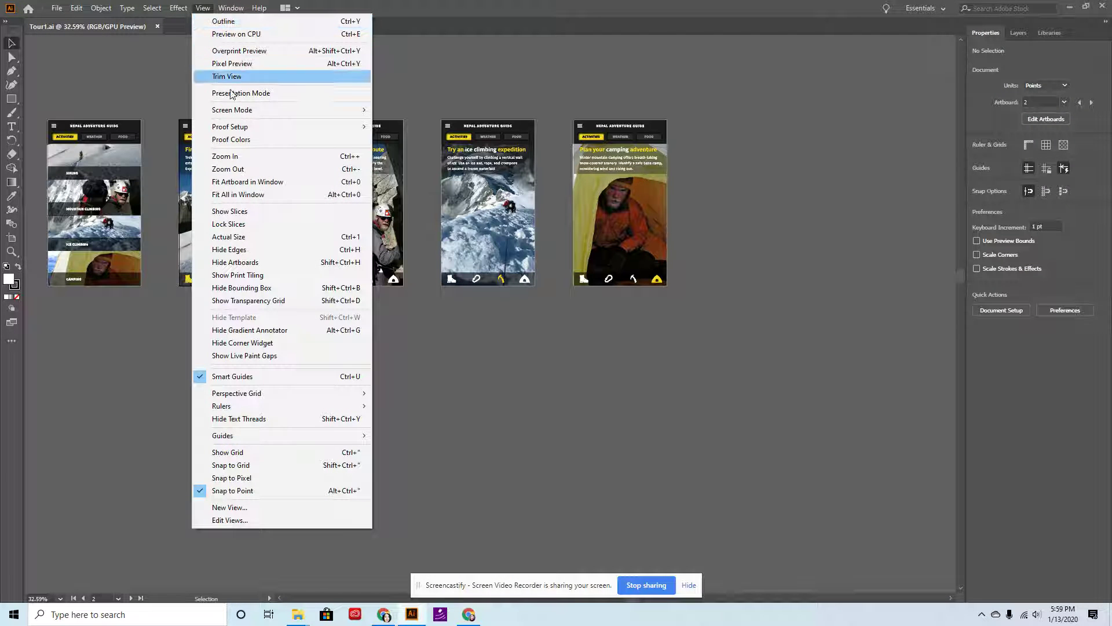
pyautogui.click(246, 22)
pyautogui.click(197, 9)
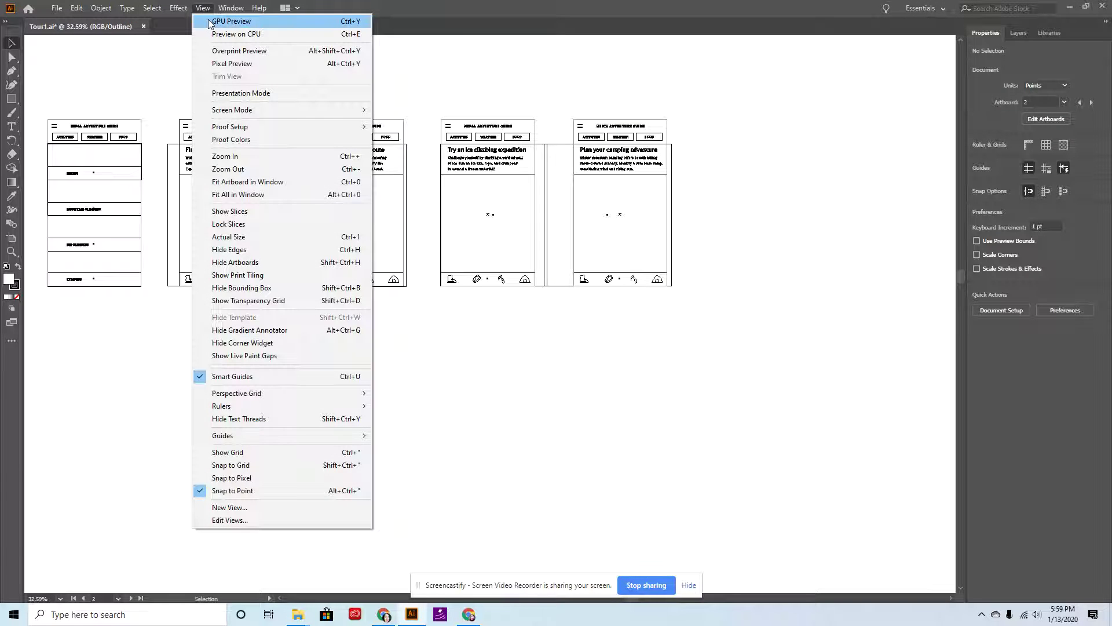
pyautogui.click(209, 21)
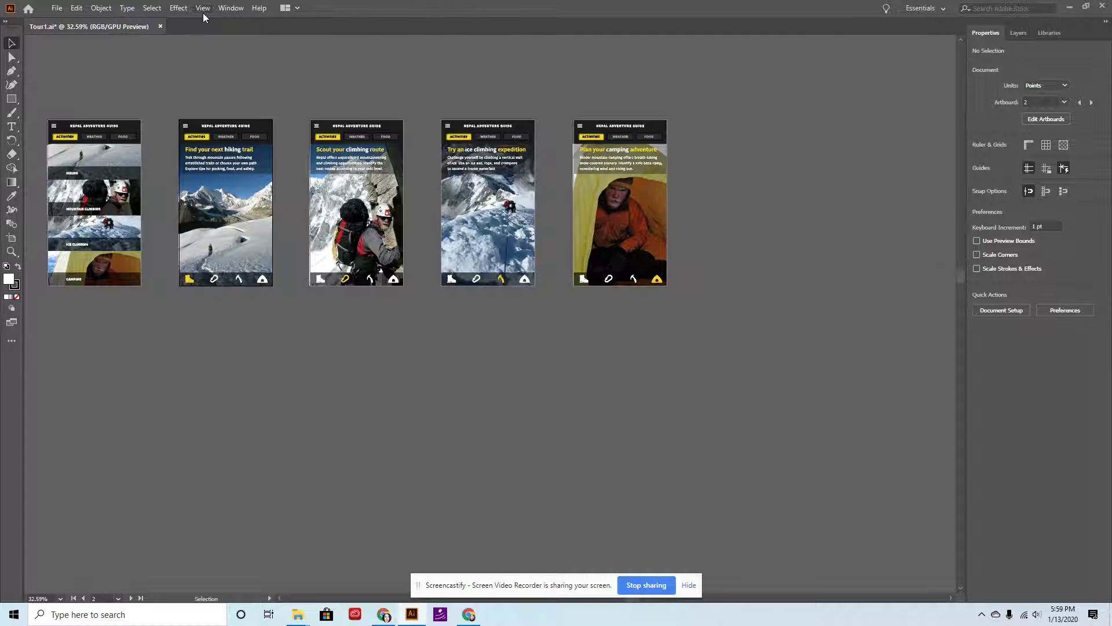
pyautogui.click(202, 10)
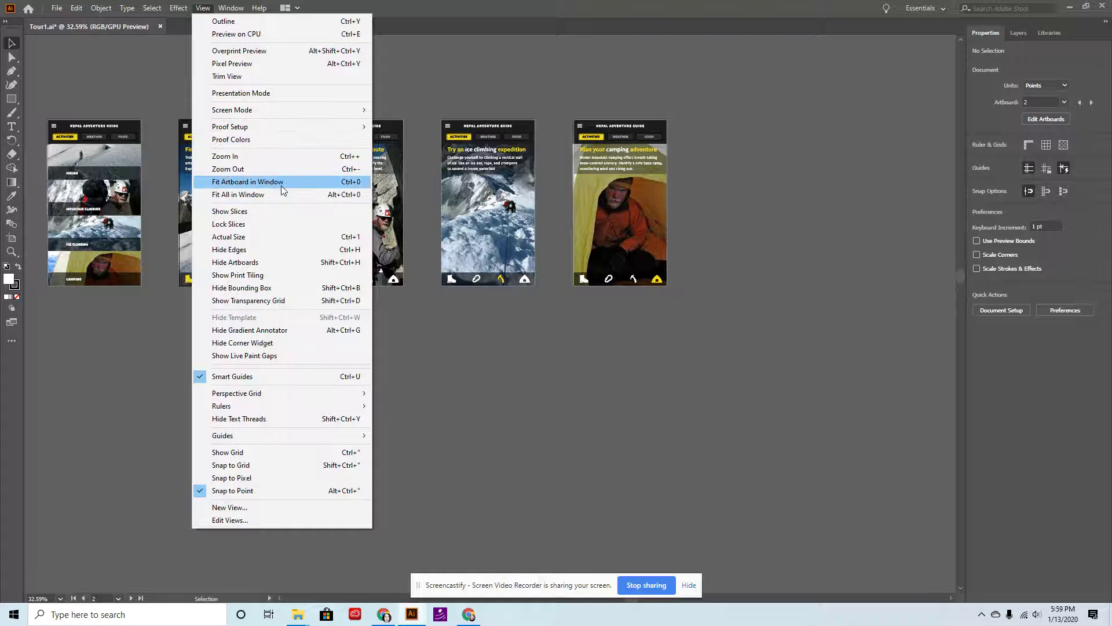
pyautogui.moveTo(489, 1); pyautogui.dragTo(487, 7)
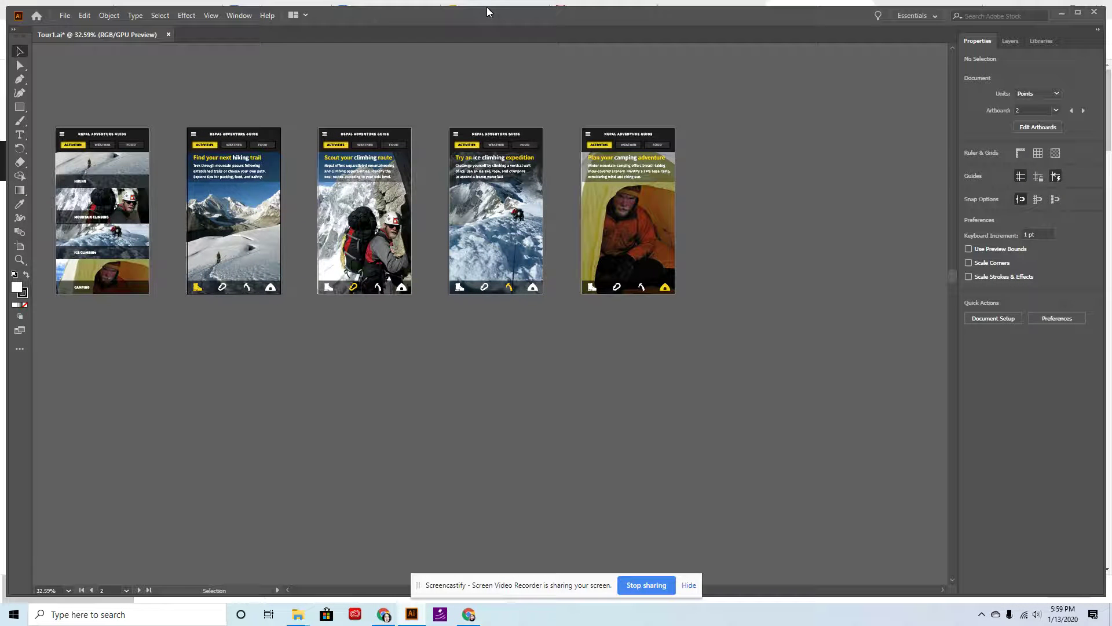
pyautogui.click(1076, 16)
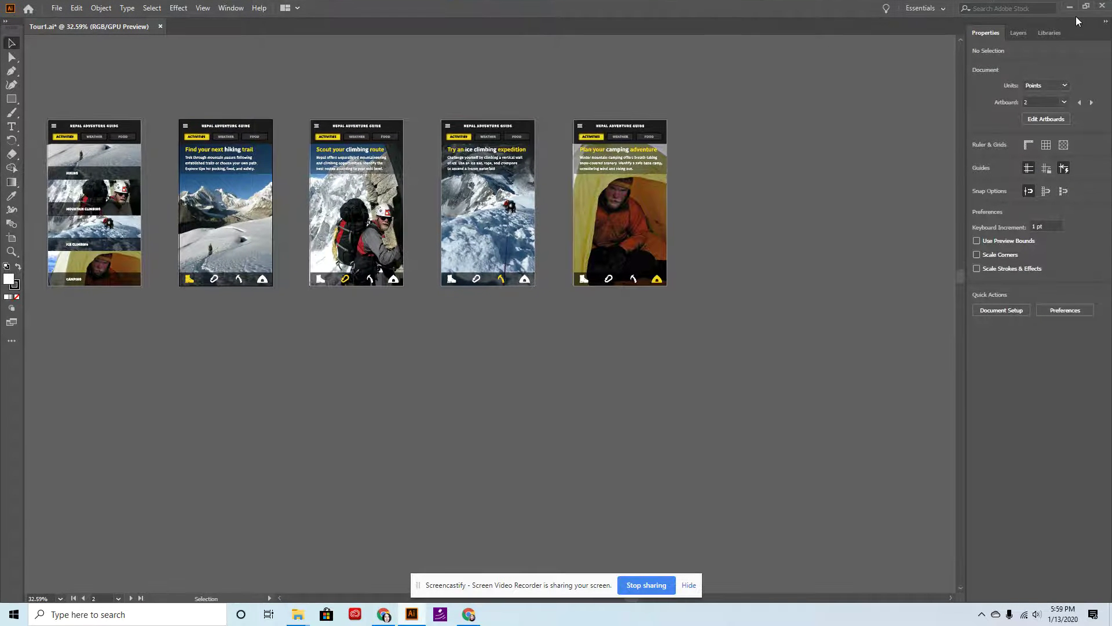
# - Fit artboard 2 in the window, and zoom out to 33.33% with all five artboards in view
pyautogui.hotkey('ctrl', '0')
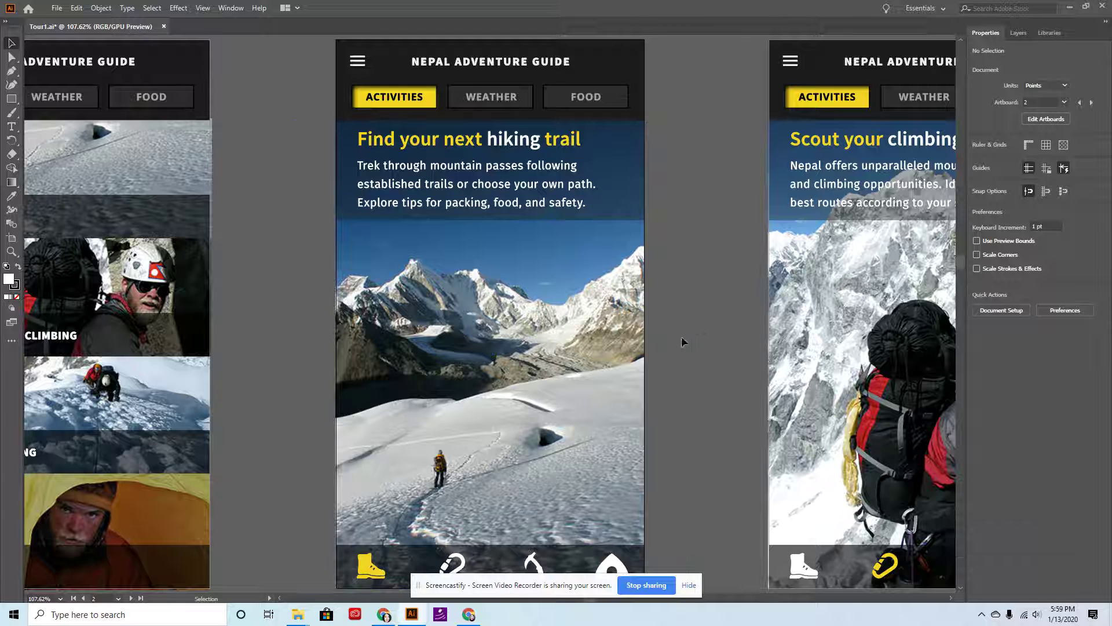
pyautogui.hotkey('ctrl', '-')
pyautogui.hotkey('ctrl', '-')
pyautogui.hotkey('ctrl', '-')
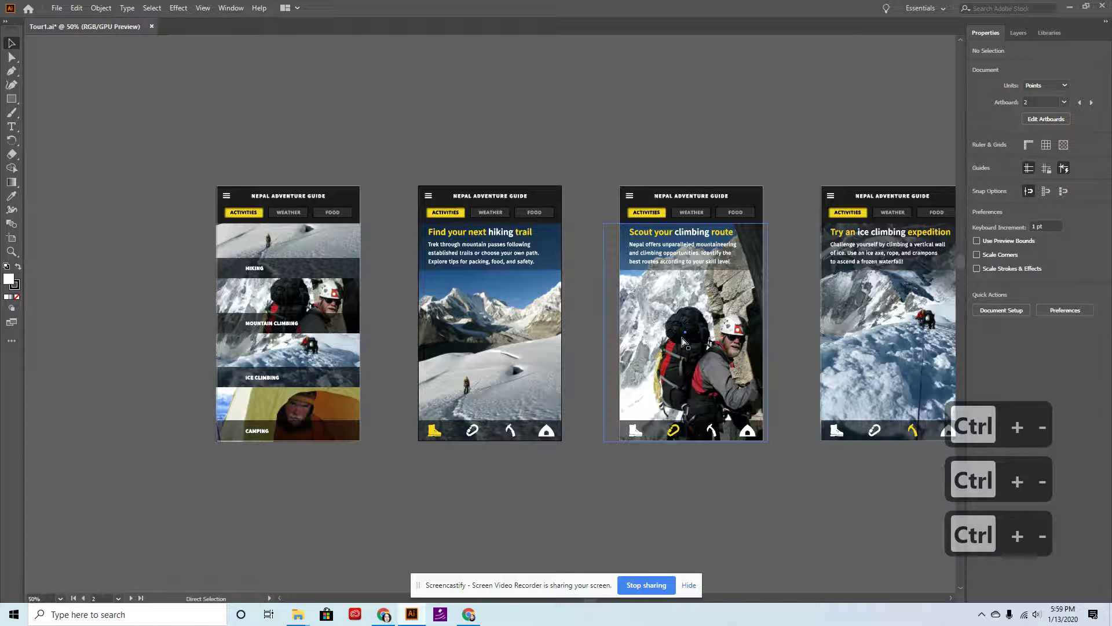
pyautogui.press('space')
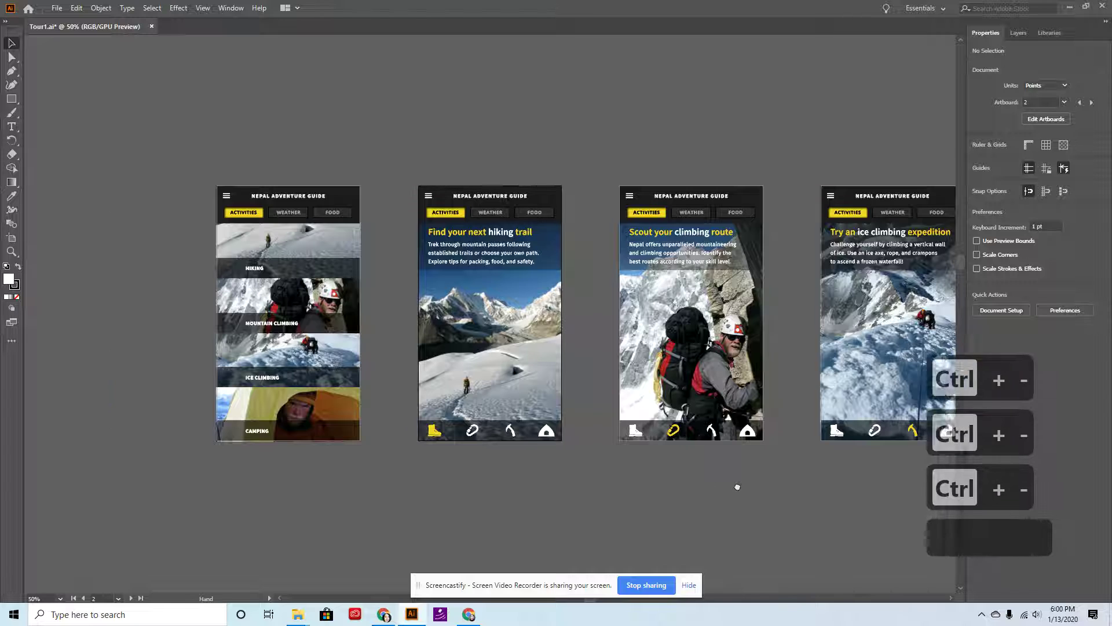
pyautogui.moveTo(737, 484); pyautogui.dragTo(576, 468)
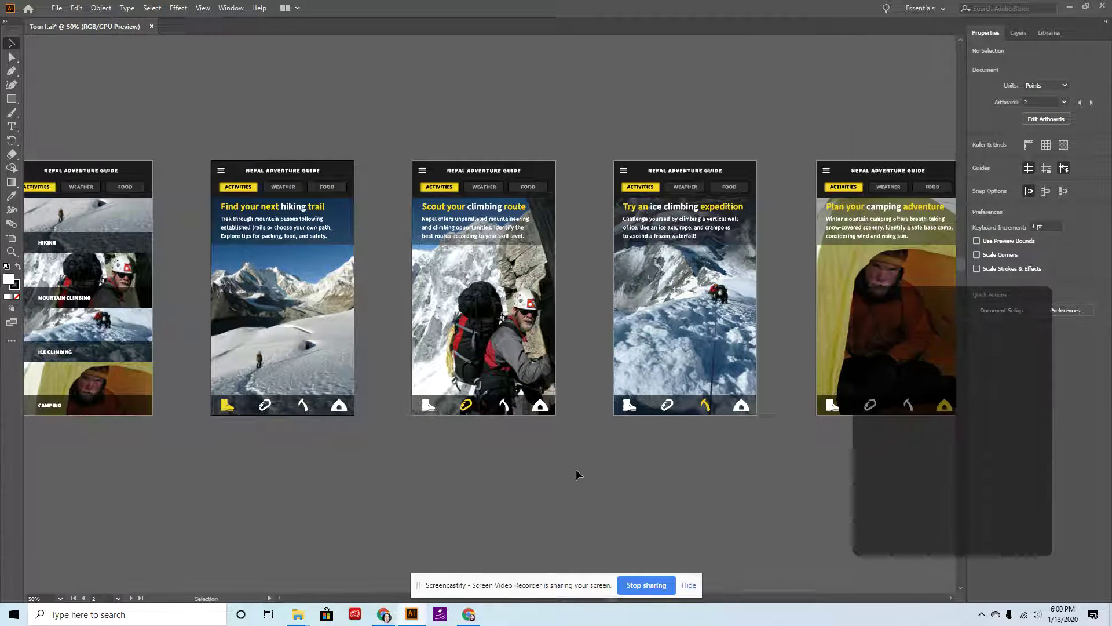
pyautogui.hotkey('ctrl', '-')
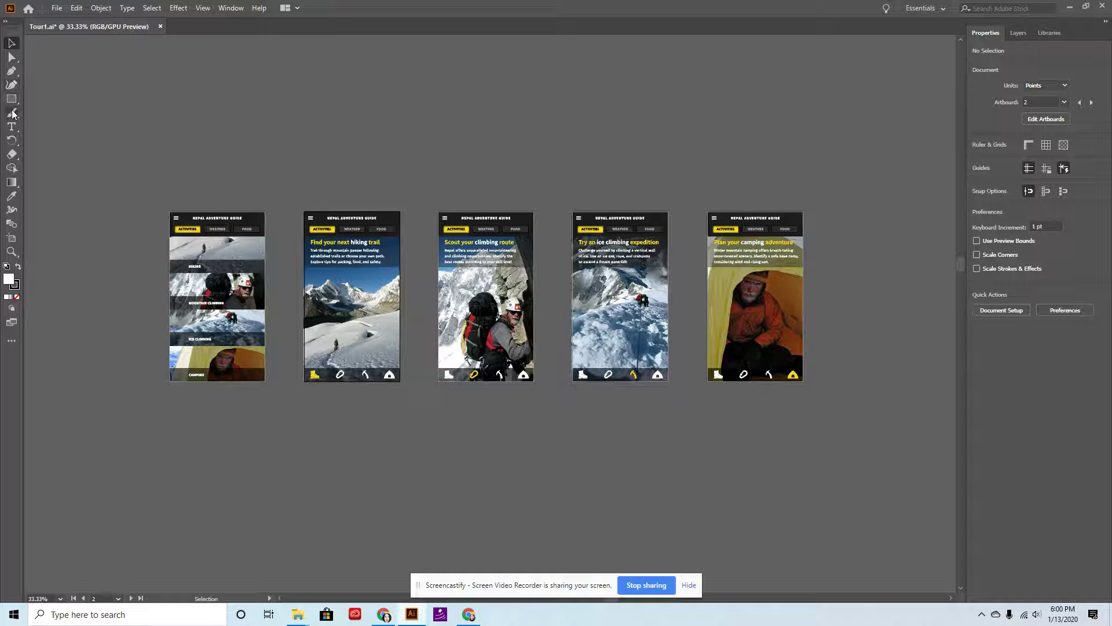
# - Look through the complete list of available tools, from the selection and drawing tools to the type tools
pyautogui.click(15, 342)
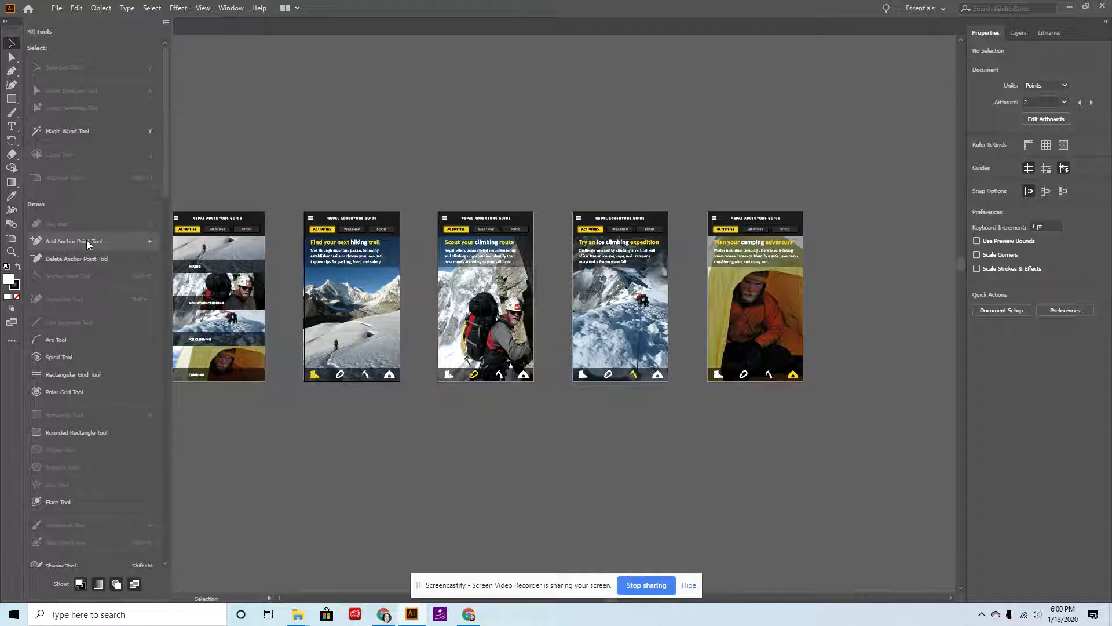
pyautogui.moveTo(105, 242); pyautogui.dragTo(12, 76)
pyautogui.scroll(-15, 85, 326)
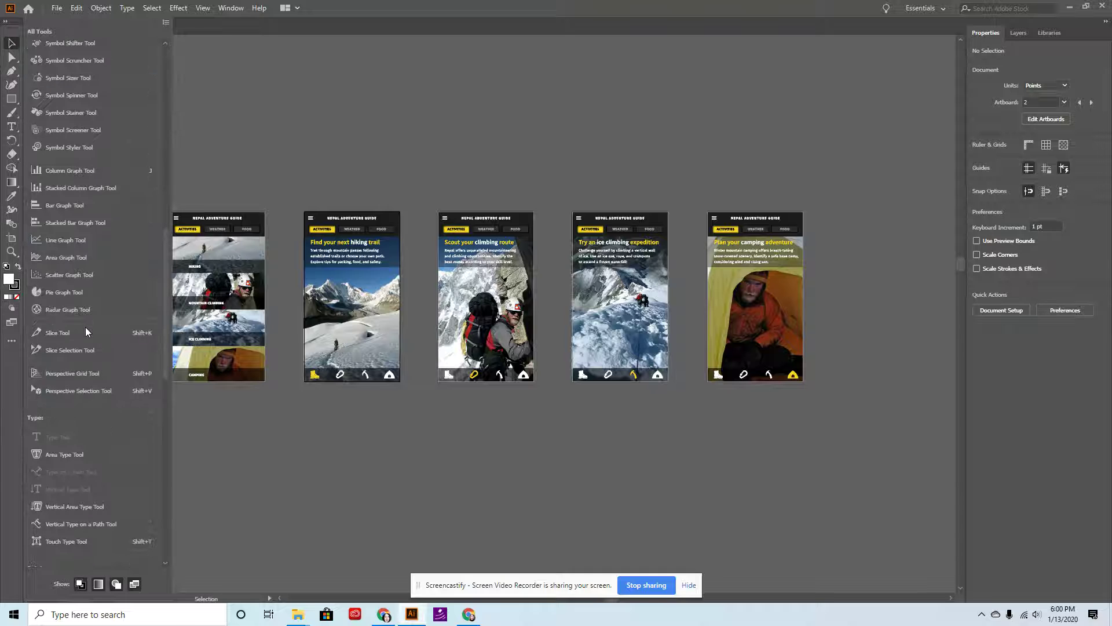
pyautogui.click(240, 125)
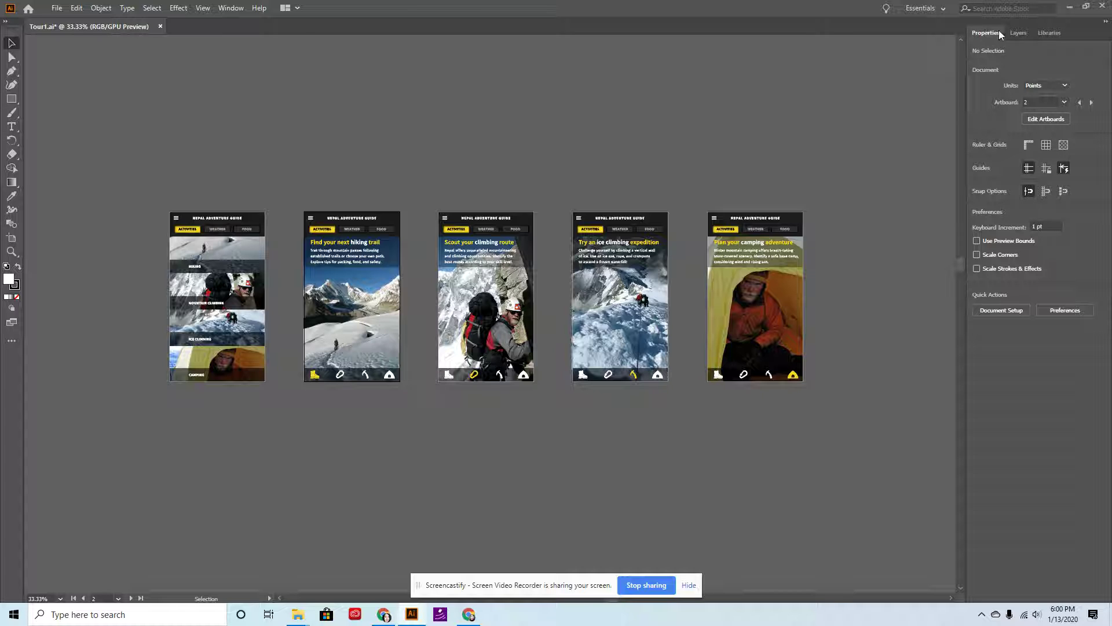
# - Examine the document's layers and libraries, and return to the document properties
pyautogui.click(1017, 33)
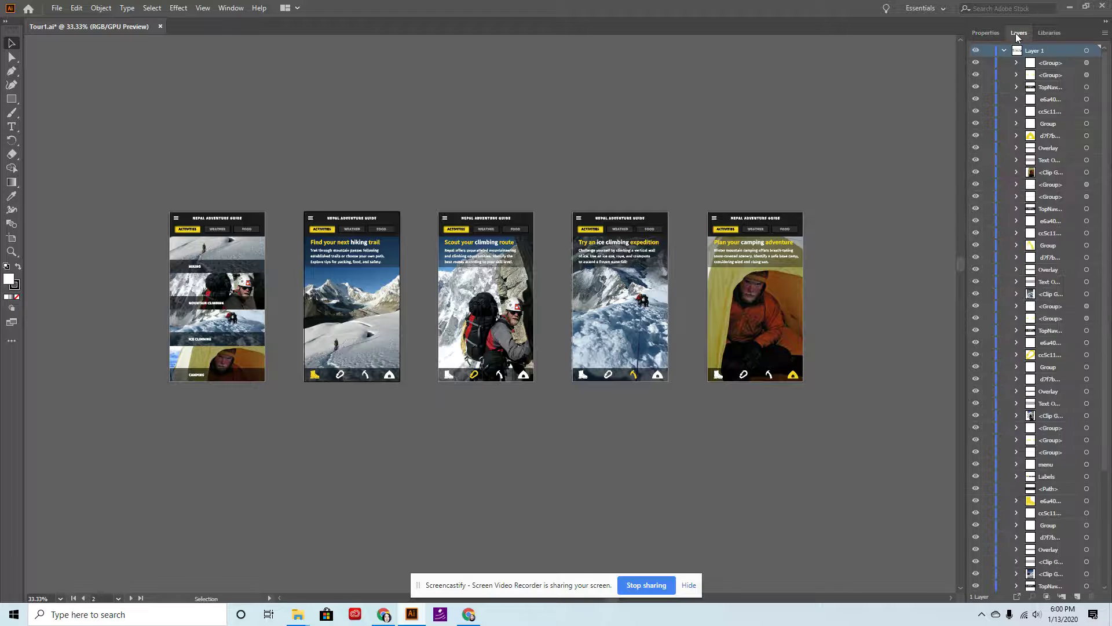
pyautogui.click(1041, 33)
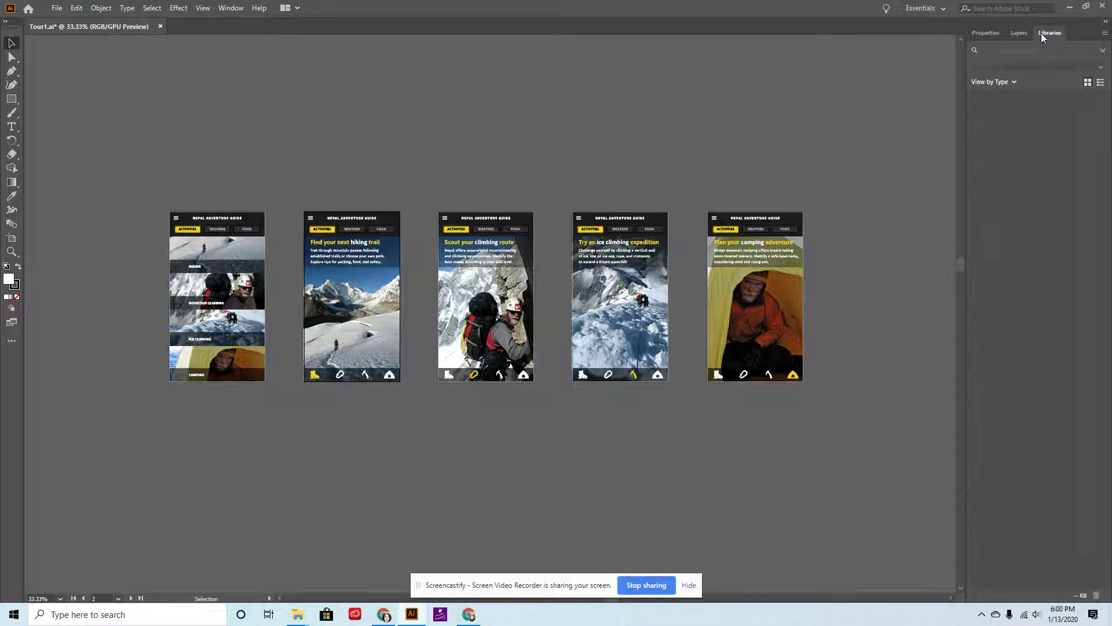
pyautogui.click(1021, 33)
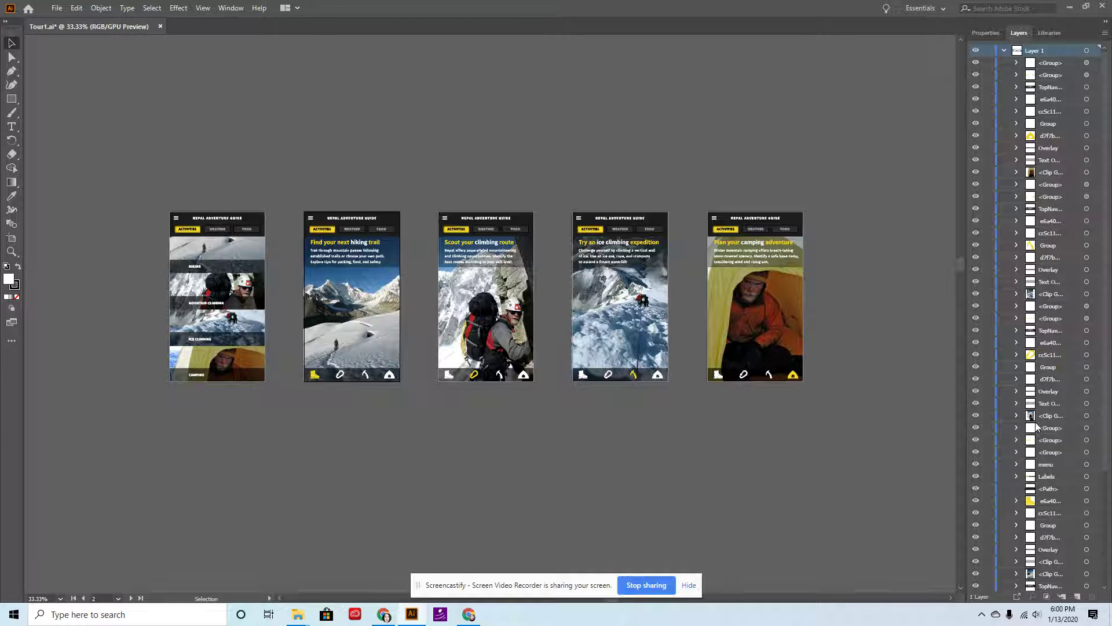
pyautogui.click(993, 36)
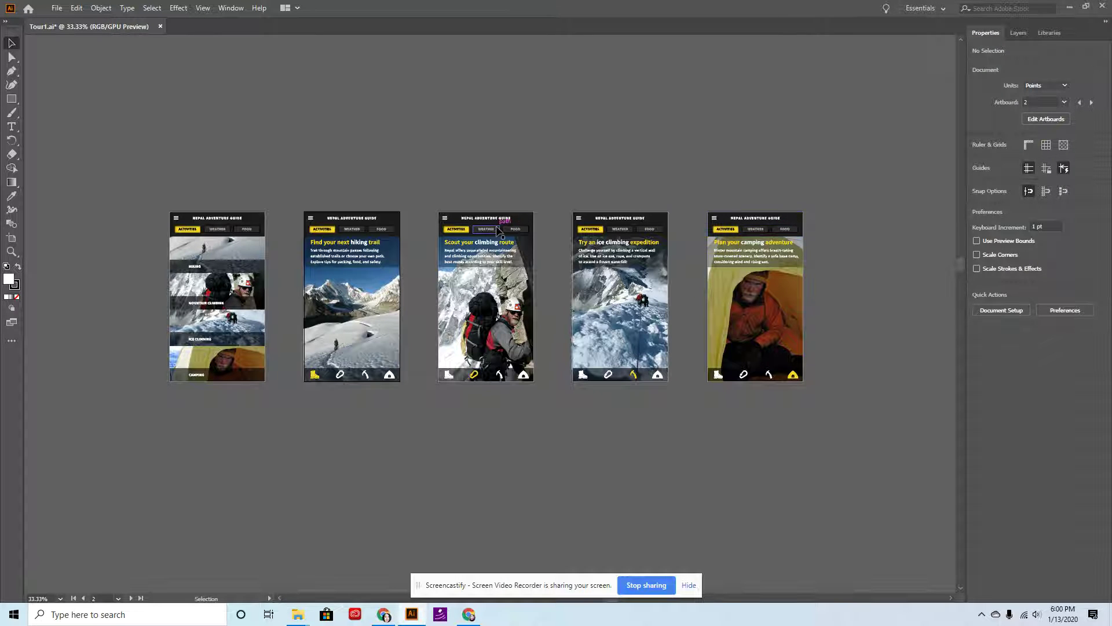
# - Fill the header bar of the "Find your next hiking trail" artboard with the dark blue swatch and deselect it
pyautogui.click(340, 332)
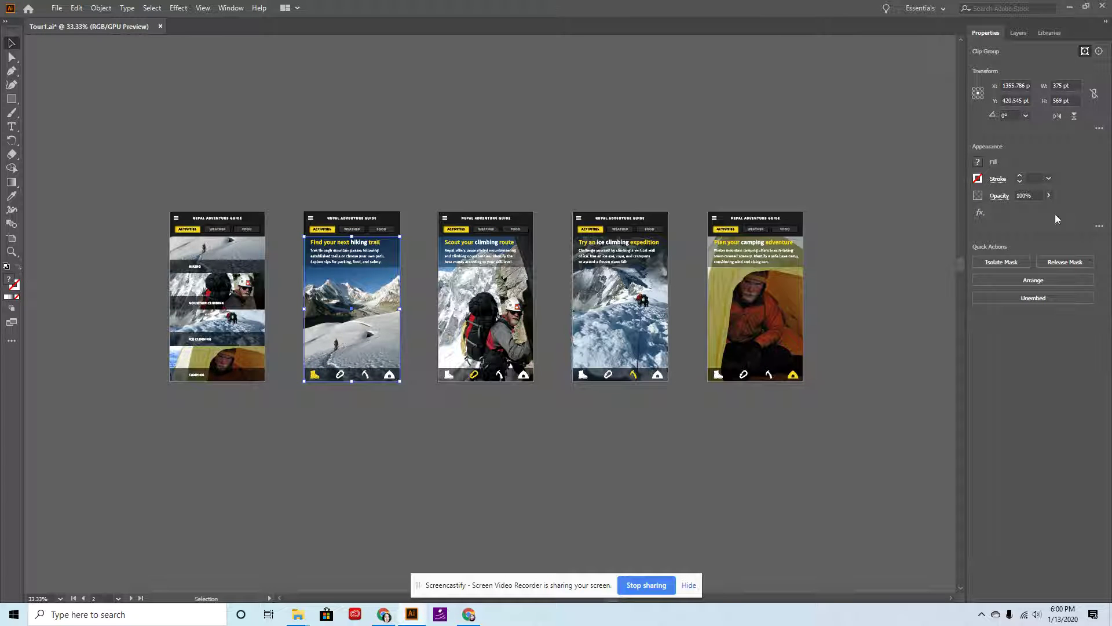
pyautogui.click(387, 222)
pyautogui.click(977, 161)
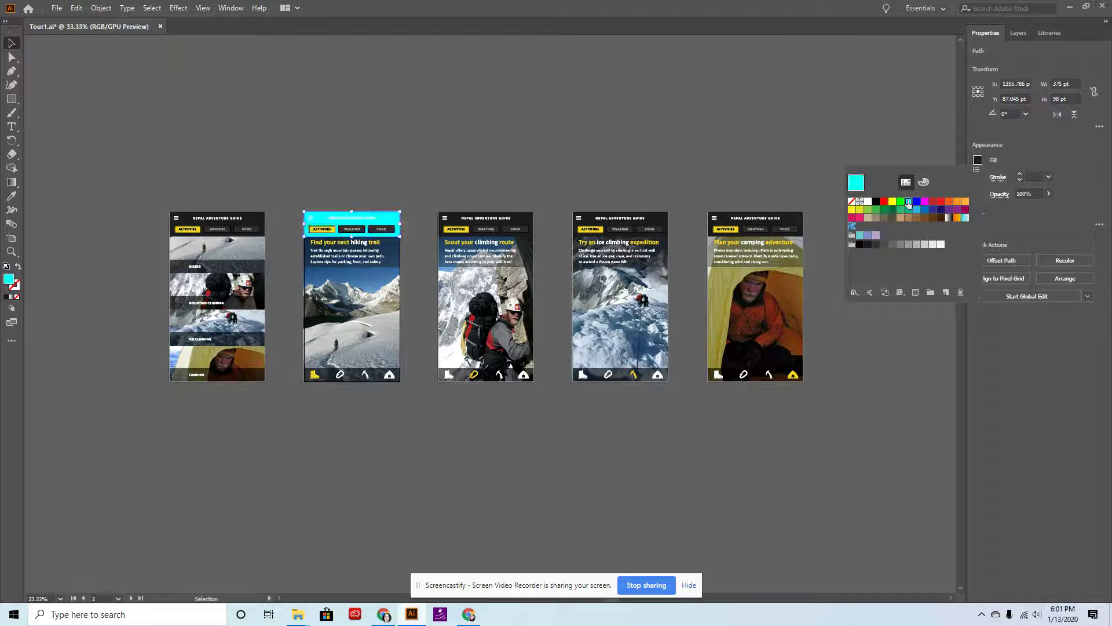
pyautogui.click(940, 202)
pyautogui.click(939, 210)
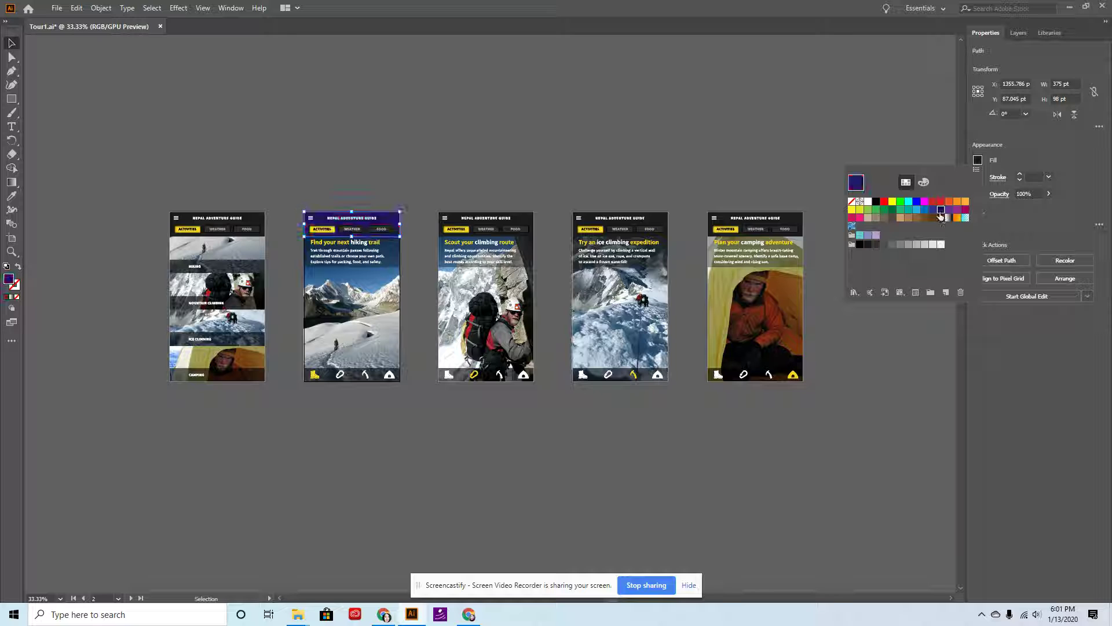
pyautogui.click(891, 112)
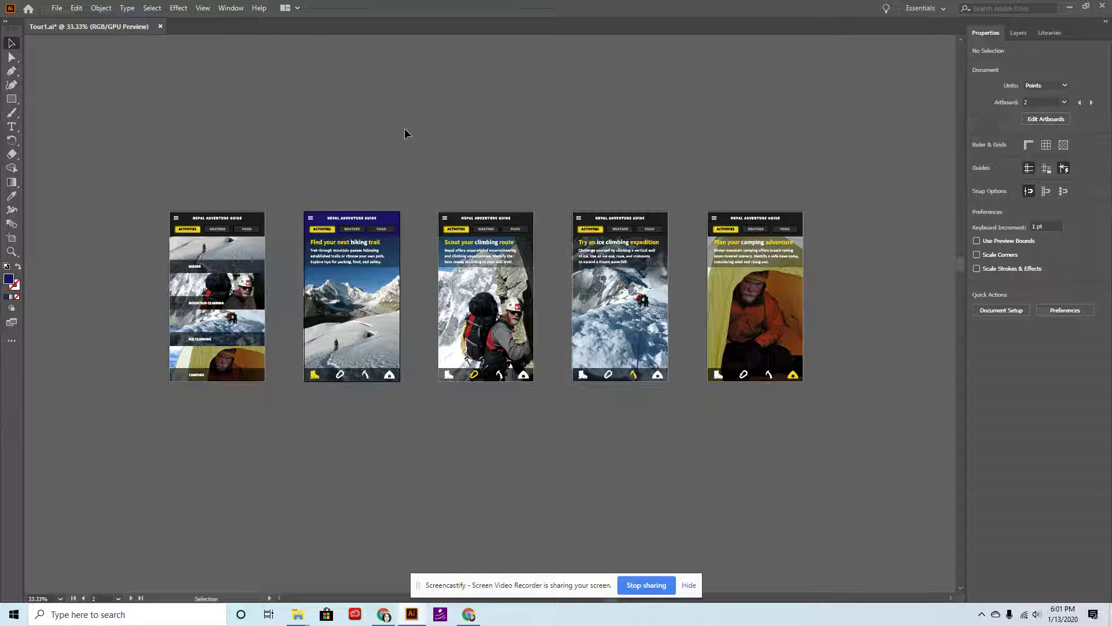
# - Try to enlarge the climber photo on the "Scout your climbing route" artboard to about 2326 by 3056 pt
pyautogui.click(463, 306)
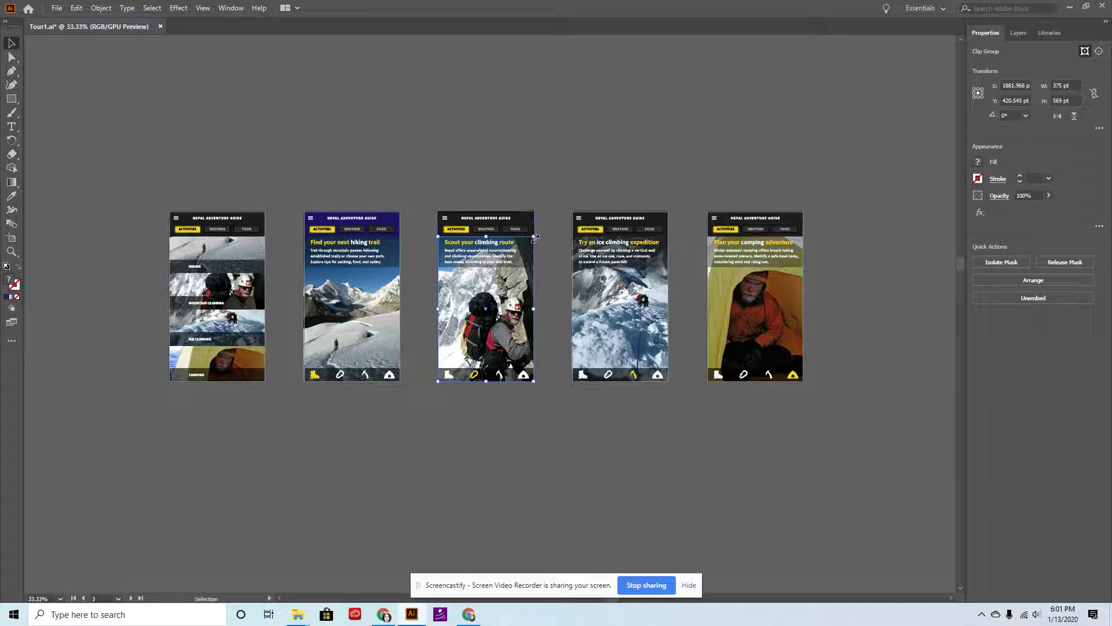
pyautogui.moveTo(535, 238); pyautogui.dragTo(858, 156)
pyautogui.scroll(-3, 857, 416)
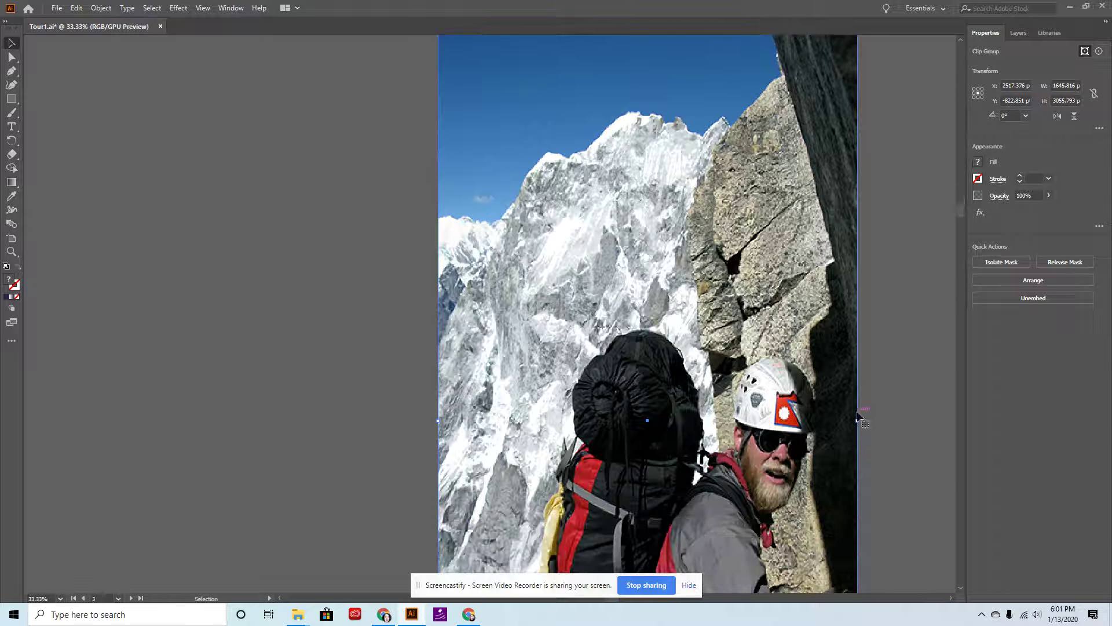
pyautogui.moveTo(857, 416); pyautogui.dragTo(957, 420)
pyautogui.scroll(-1, 868, 453)
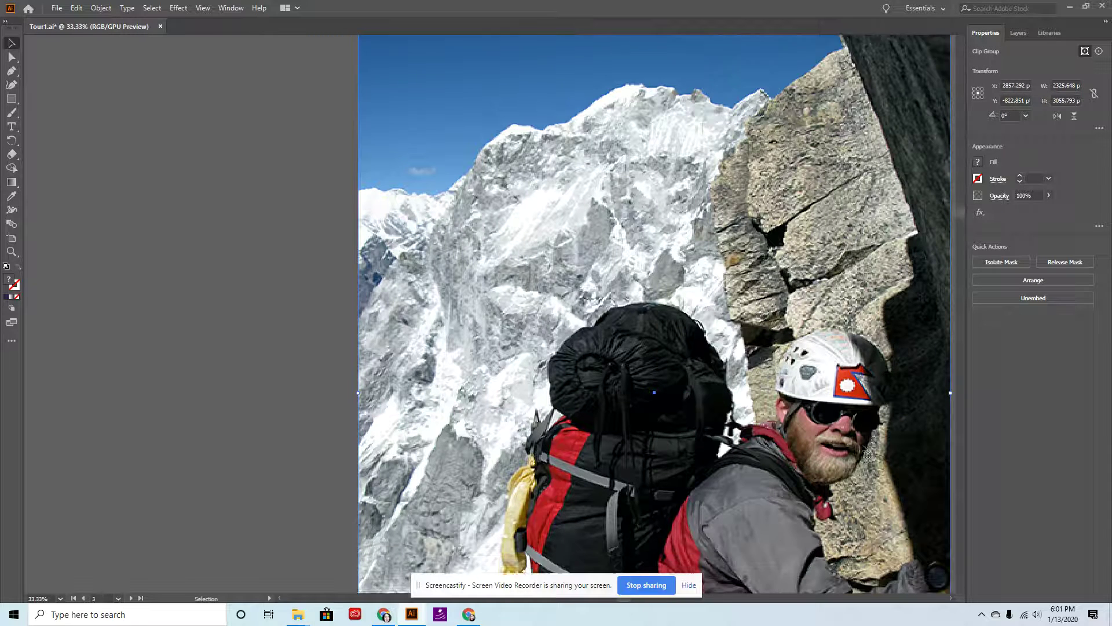
pyautogui.scroll(-4, 866, 452)
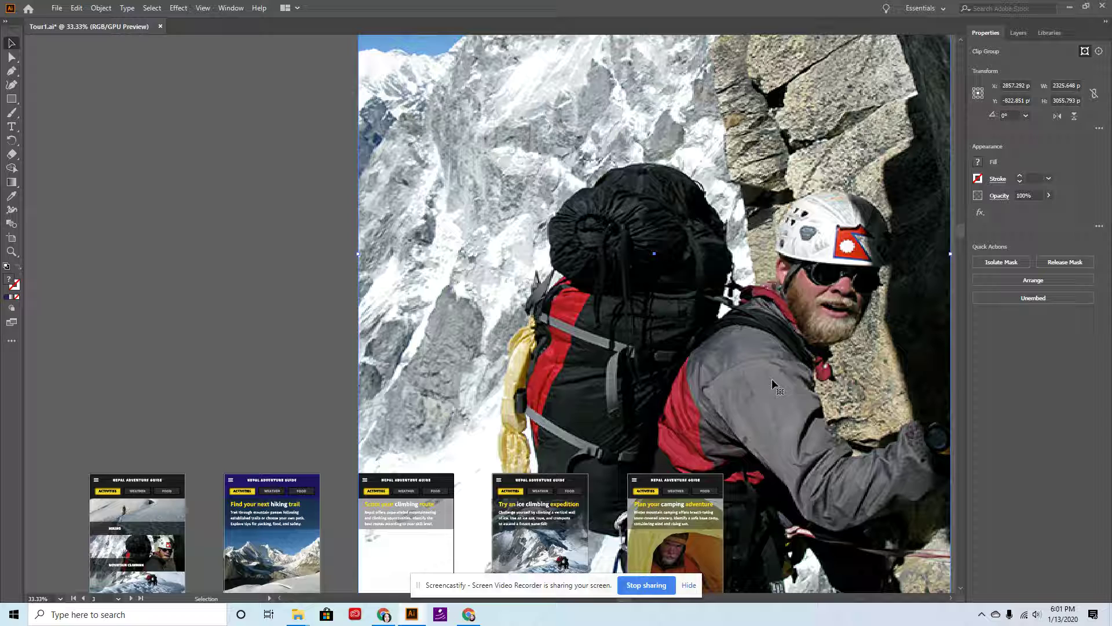
# - Undo both enlargements of the climber photo on the third artboard
pyautogui.hotkey('ctrl', 'z')
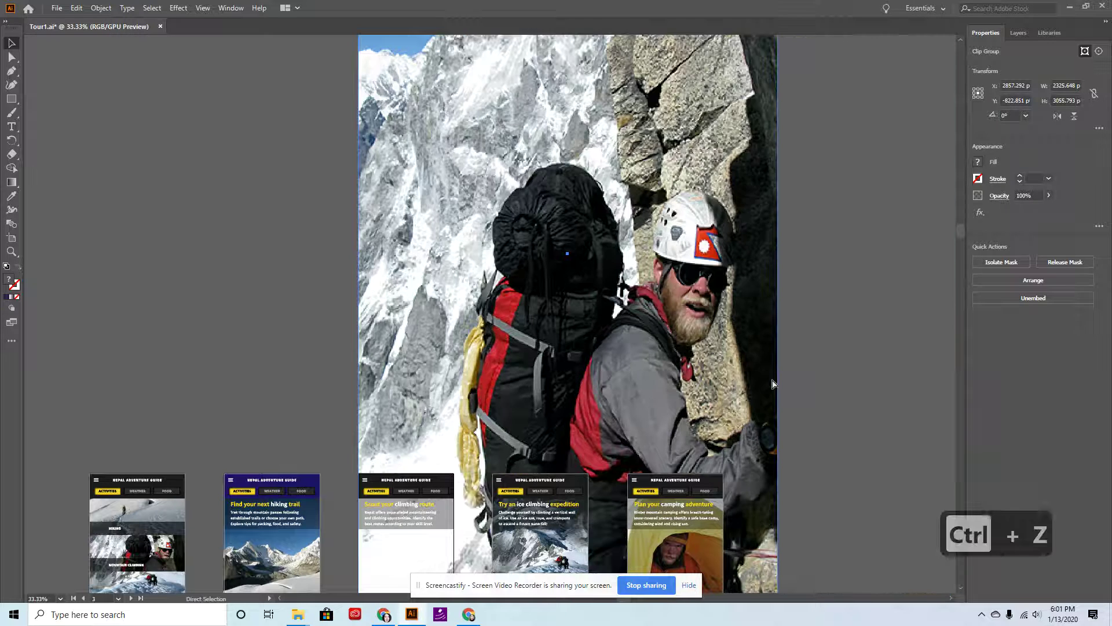
pyautogui.hotkey('ctrl', 'z')
pyautogui.scroll(-3, 693, 390)
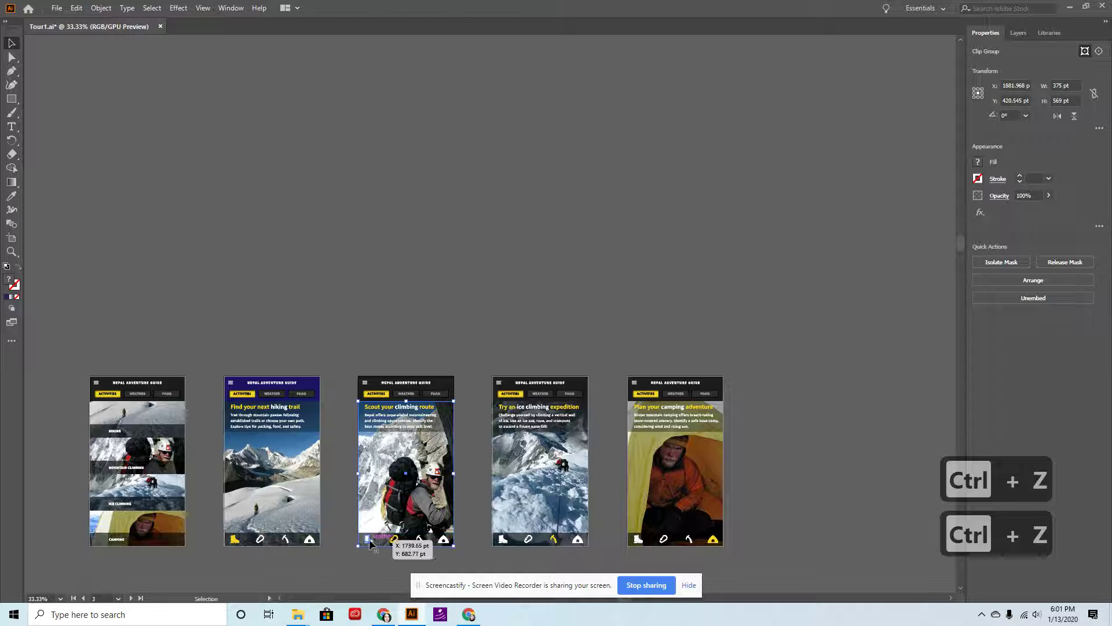
# - Try to enlarge the white boot icon on the third artboard to about 1682 by 1513 pt, and undo the scaling
pyautogui.click(372, 539)
pyautogui.moveTo(373, 535); pyautogui.dragTo(822, 306)
pyautogui.scroll(-3, 742, 363)
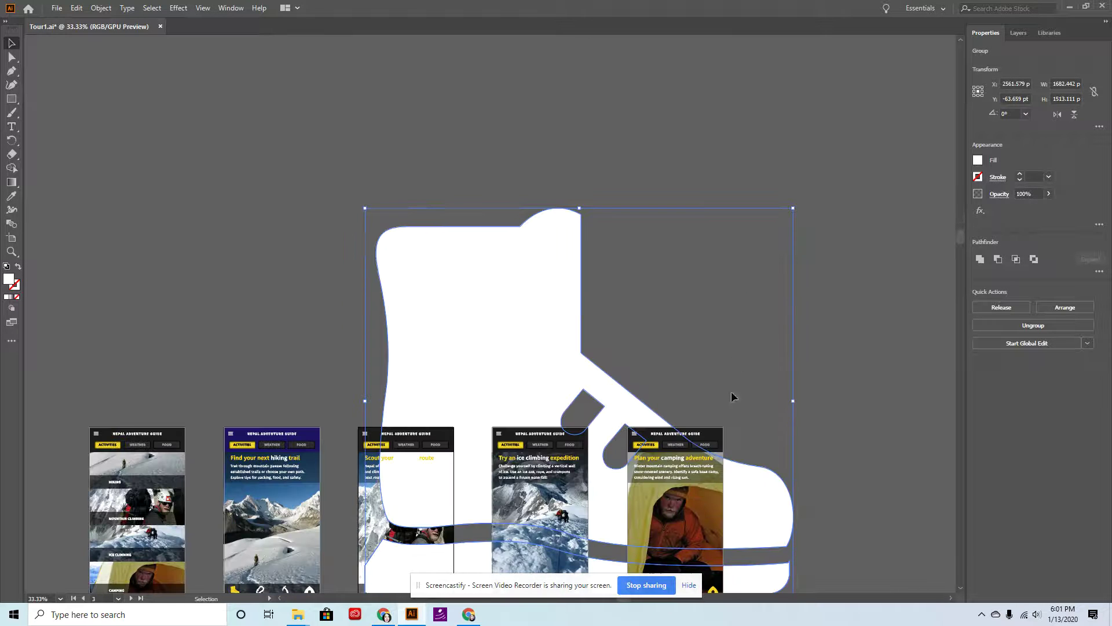
pyautogui.click(825, 450)
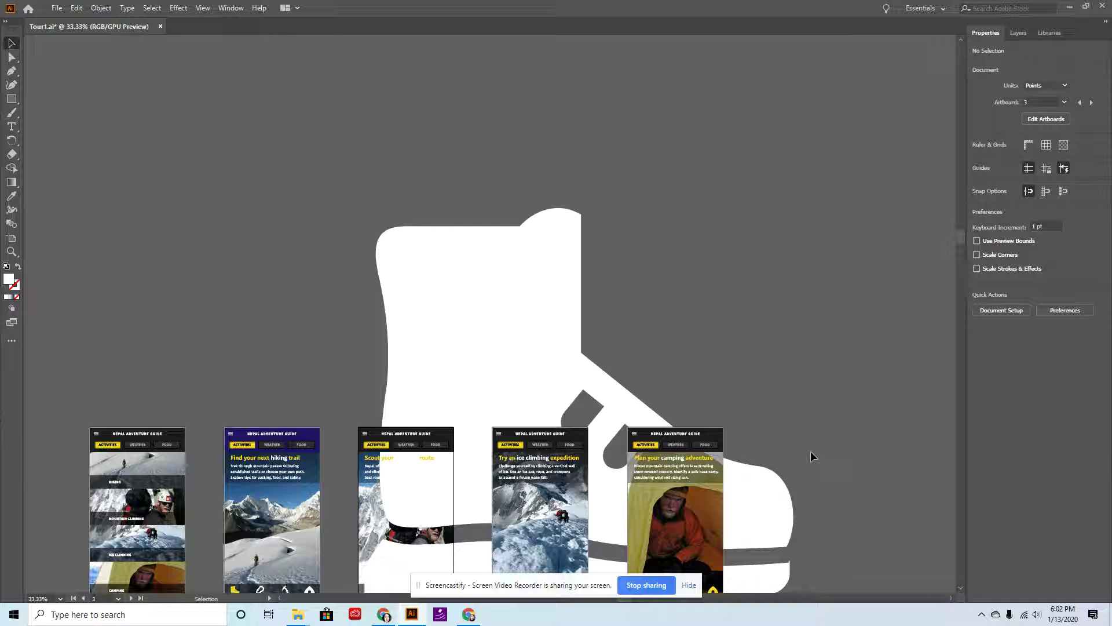
pyautogui.hotkey('ctrl', 'z')
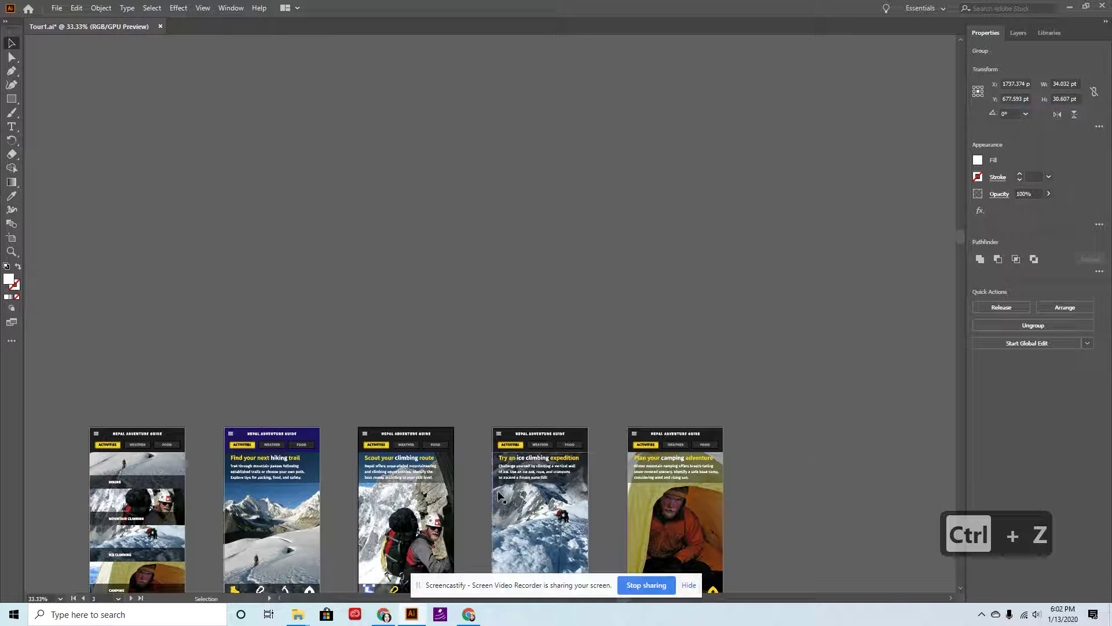
# - Enlarge the "Scout your climbing route" heading to about 2210 by 182 pt and deselect it
pyautogui.moveTo(394, 457); pyautogui.dragTo(912, 315)
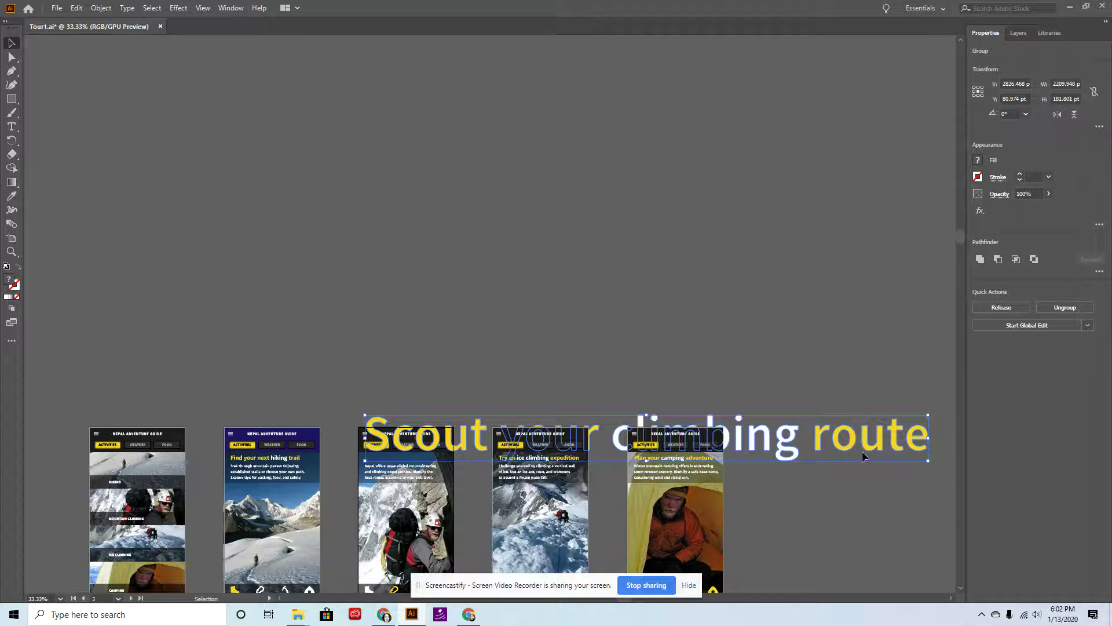
pyautogui.click(867, 472)
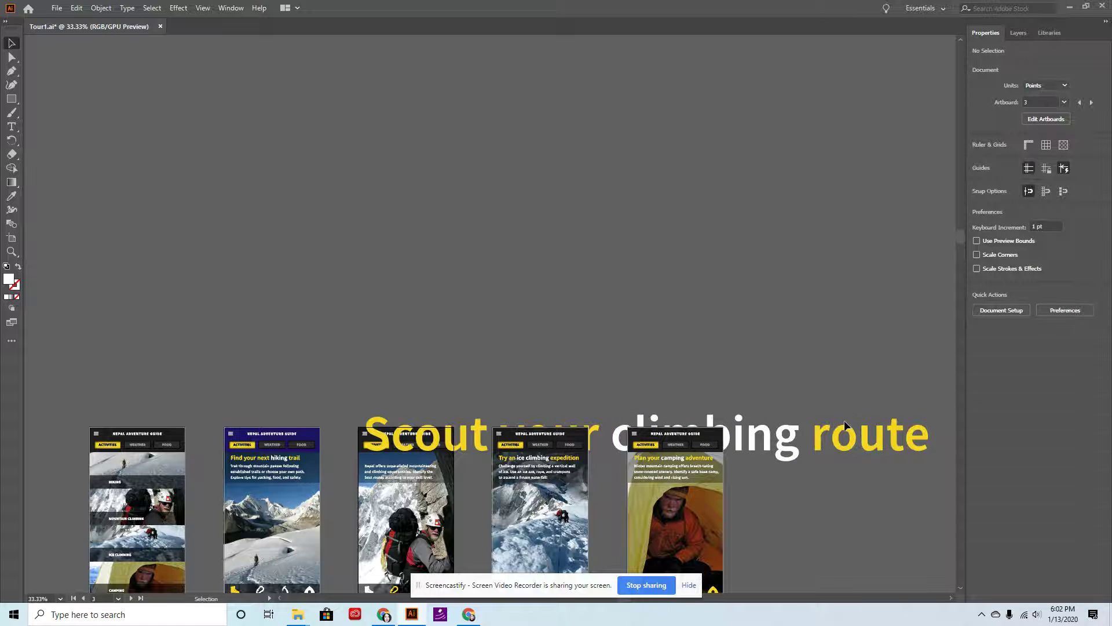
# - Undo the enlargement of the "Scout your climbing route" heading on the third artboard
pyautogui.hotkey('ctrl', 'z')
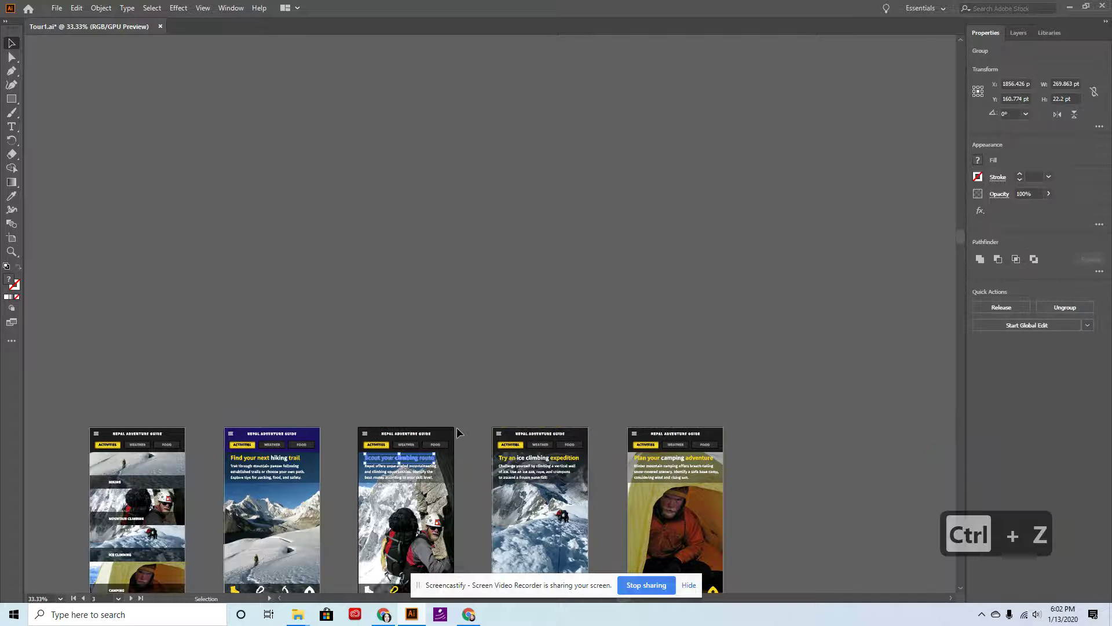
pyautogui.scroll(-2, 458, 431)
pyautogui.scroll(-1, 458, 431)
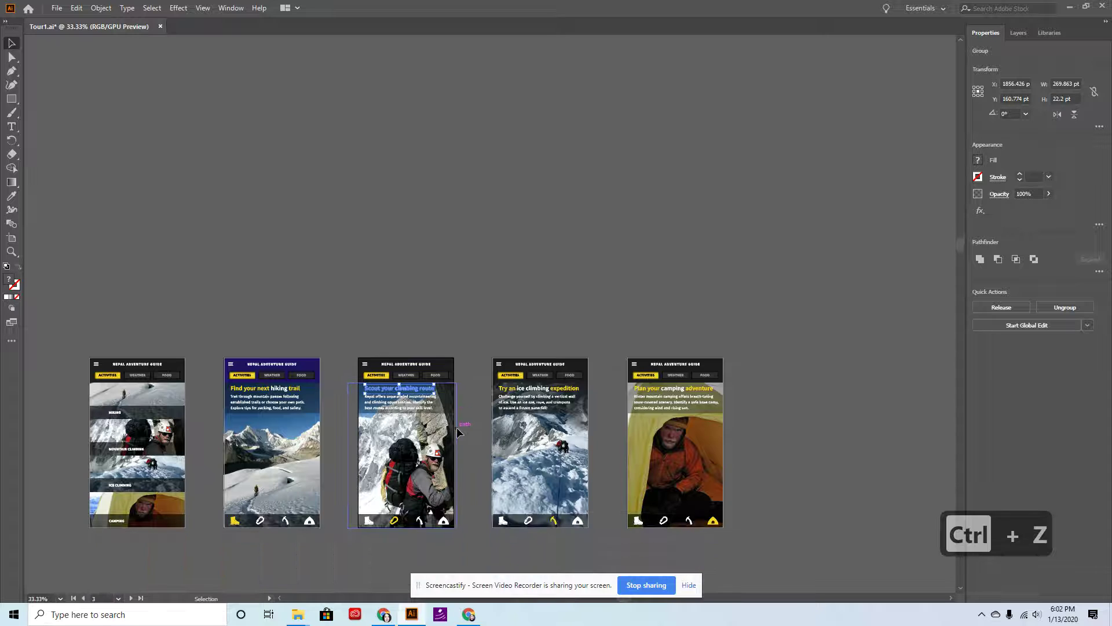
# - Try to enlarge the camping photo on the first artboard to about 2571 by 1310 pt, undo the scaling and deselect it
pyautogui.click(152, 433)
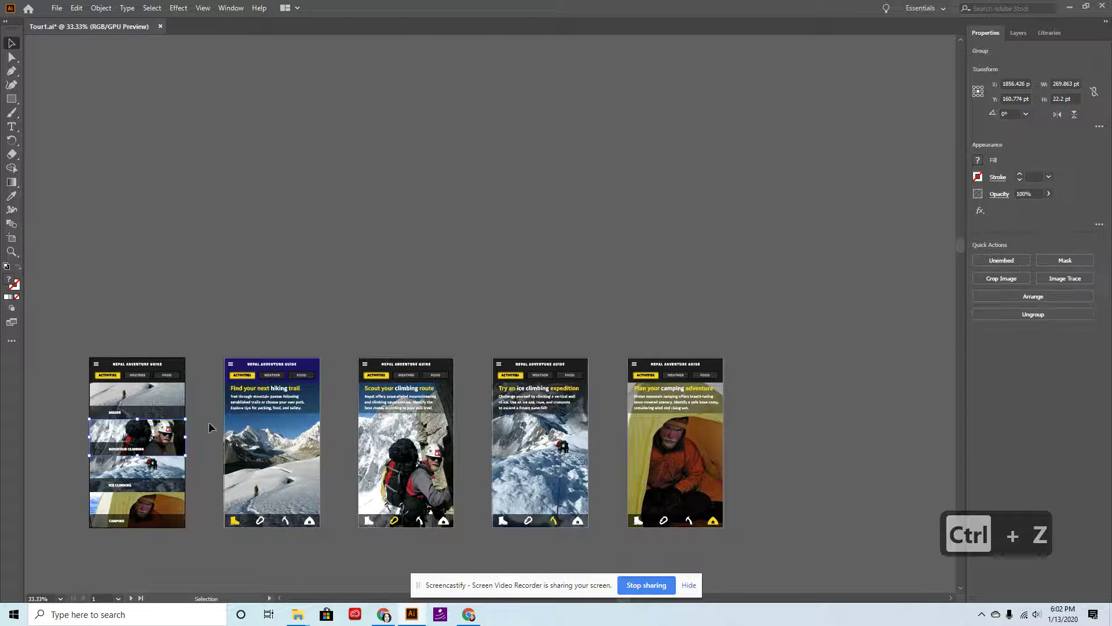
pyautogui.click(163, 504)
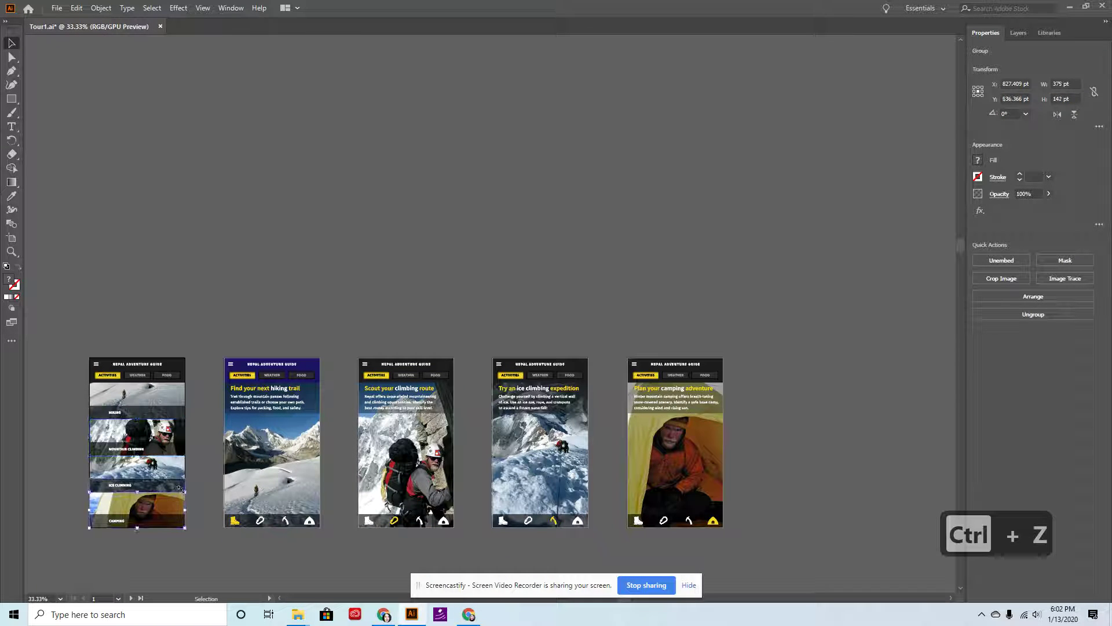
pyautogui.moveTo(185, 492); pyautogui.dragTo(745, 196)
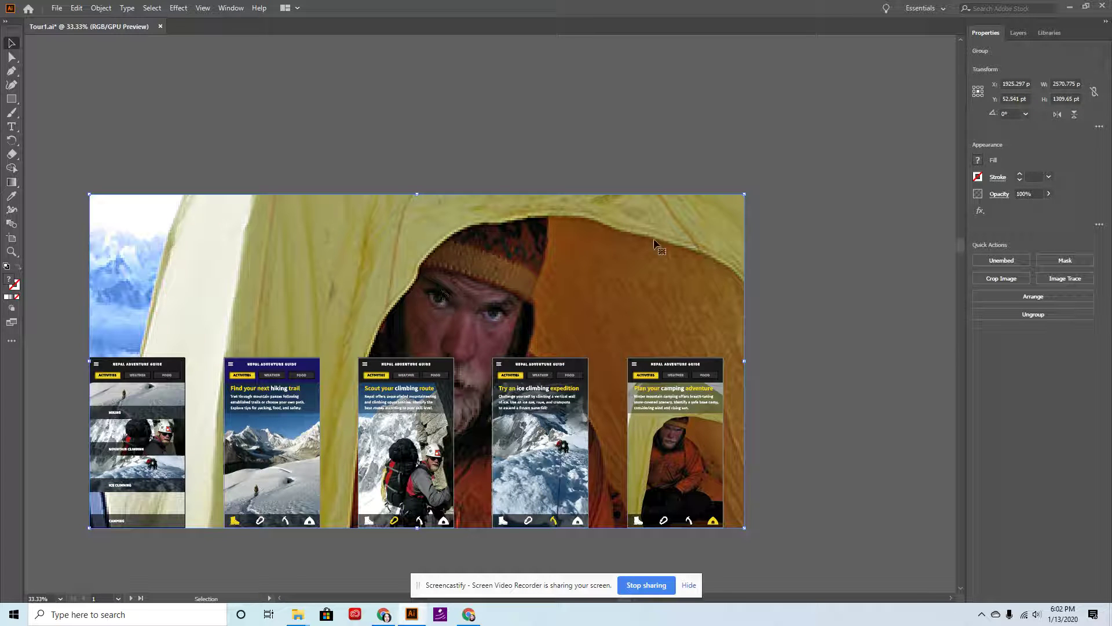
pyautogui.hotkey('ctrl', 'z')
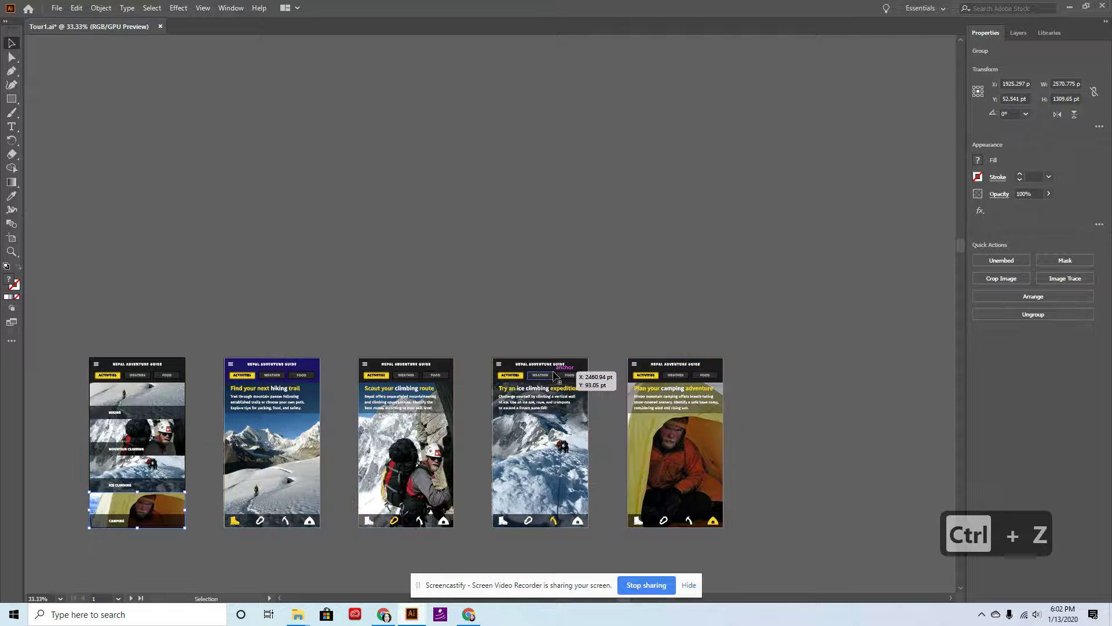
pyautogui.click(580, 316)
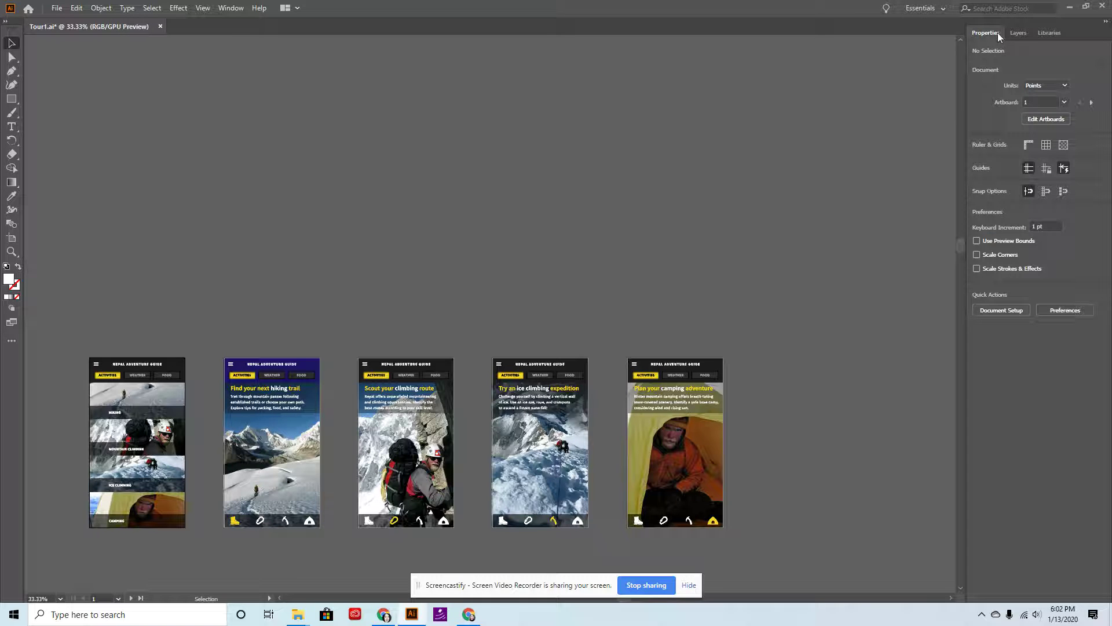
# - Float the Properties panel beside the fifth artboard and show Align as a separate floating panel above the artboards
pyautogui.moveTo(997, 33); pyautogui.dragTo(781, 82)
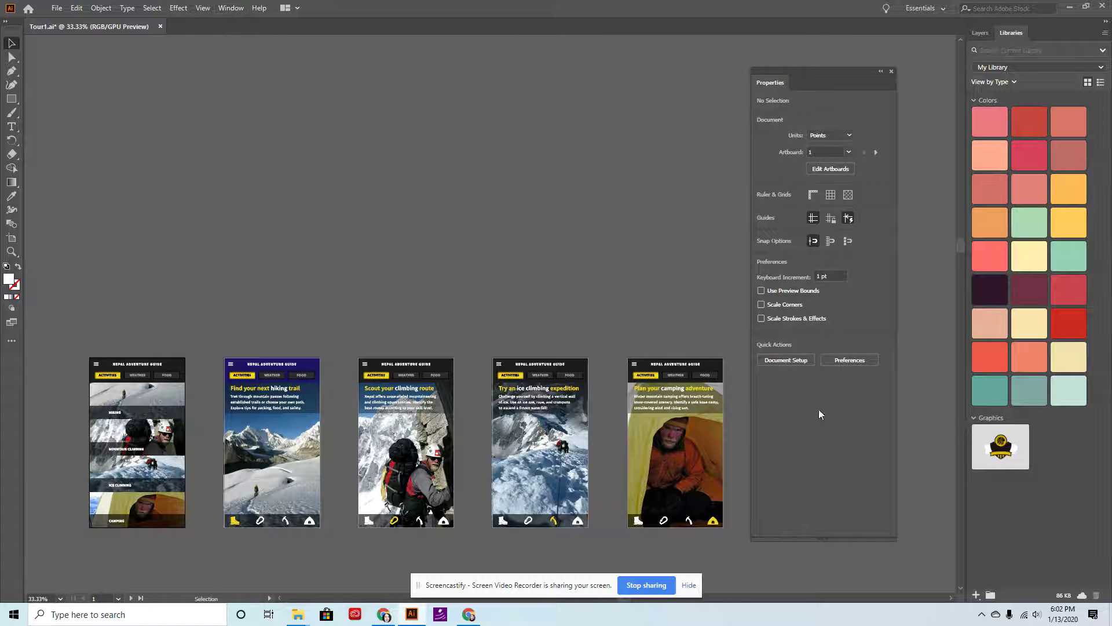
pyautogui.click(229, 10)
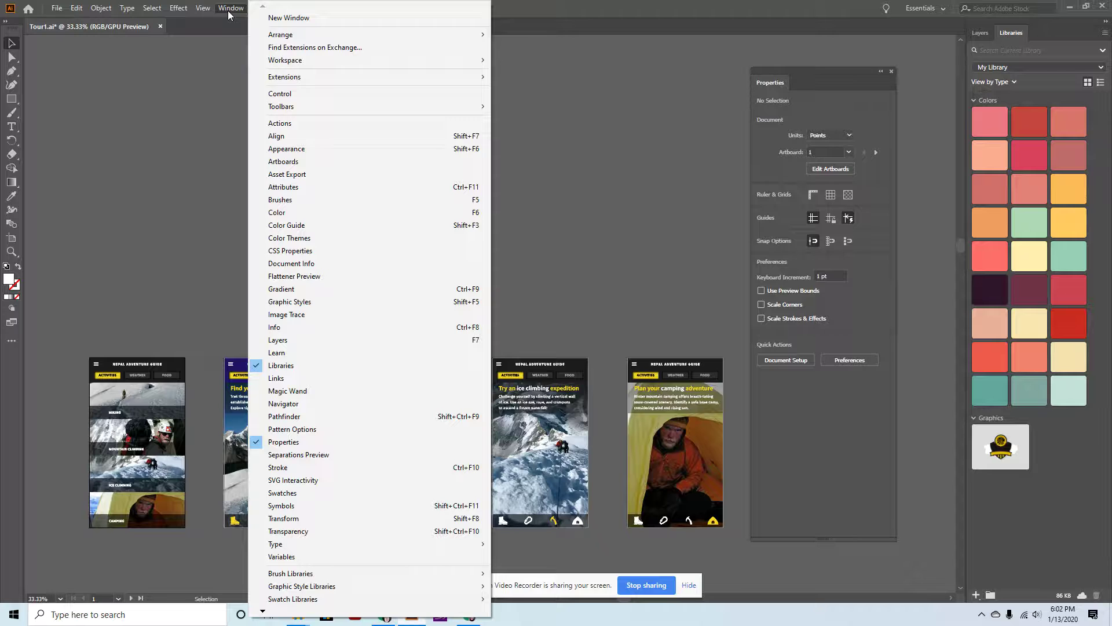
pyautogui.click(276, 136)
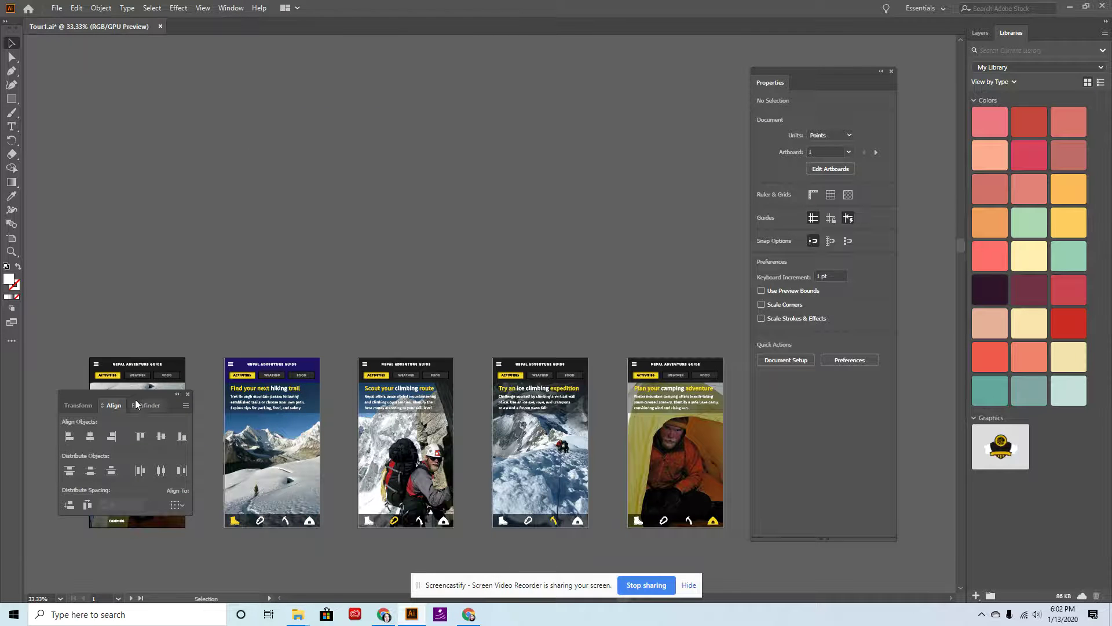
pyautogui.moveTo(133, 386); pyautogui.dragTo(550, 79)
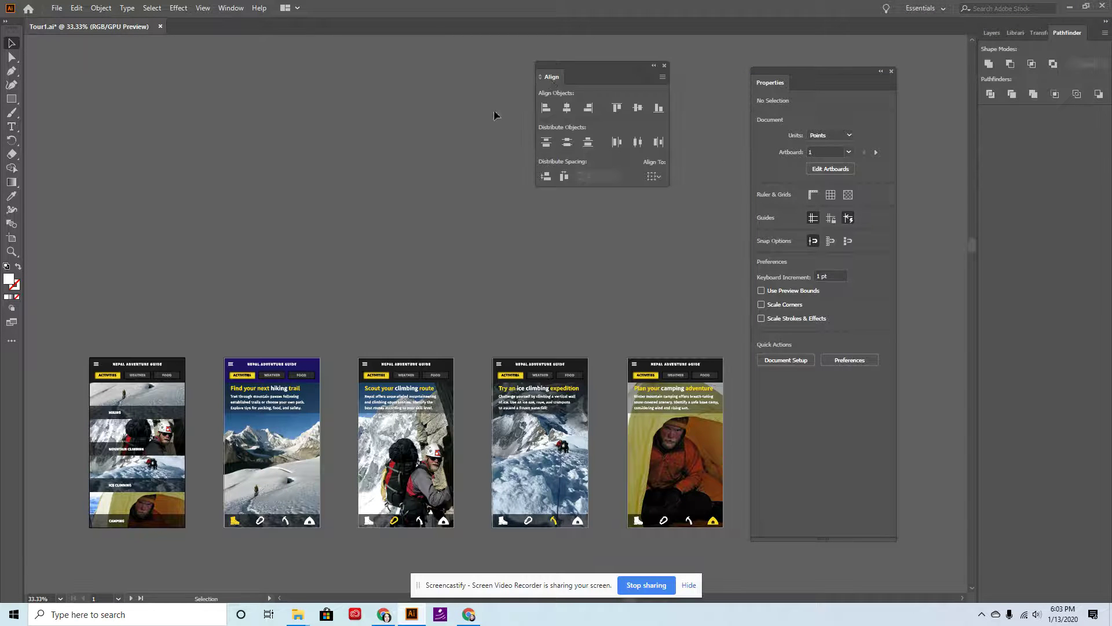
# - Detach the Transform panel and close it, and collapse the Align panel and place it beside the floating Properties panel
pyautogui.moveTo(1037, 35); pyautogui.dragTo(317, 110)
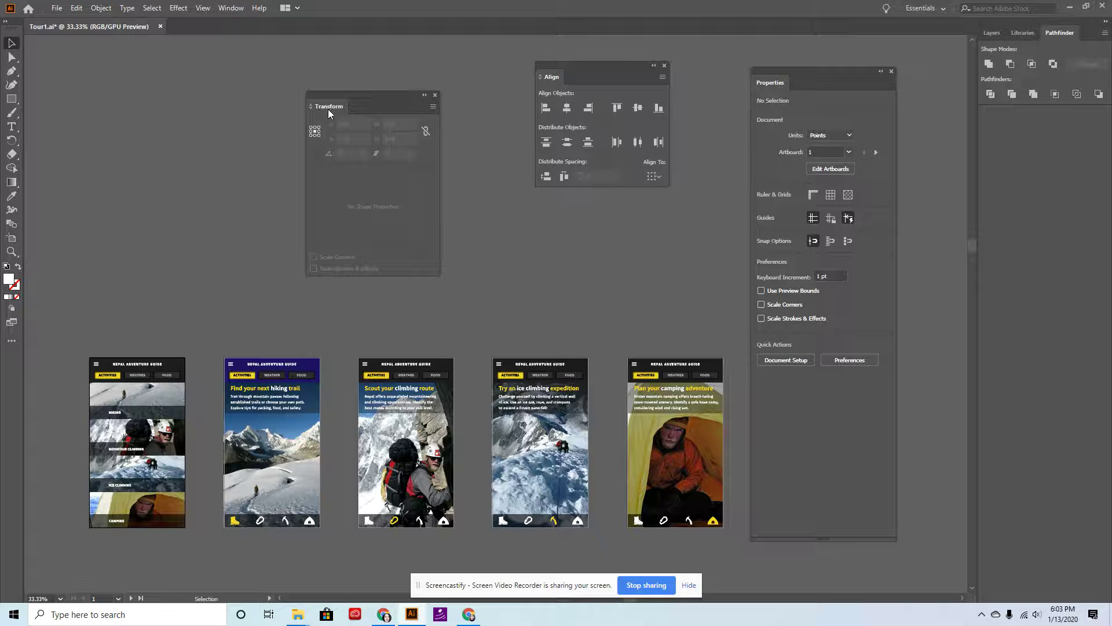
pyautogui.click(435, 95)
pyautogui.click(654, 66)
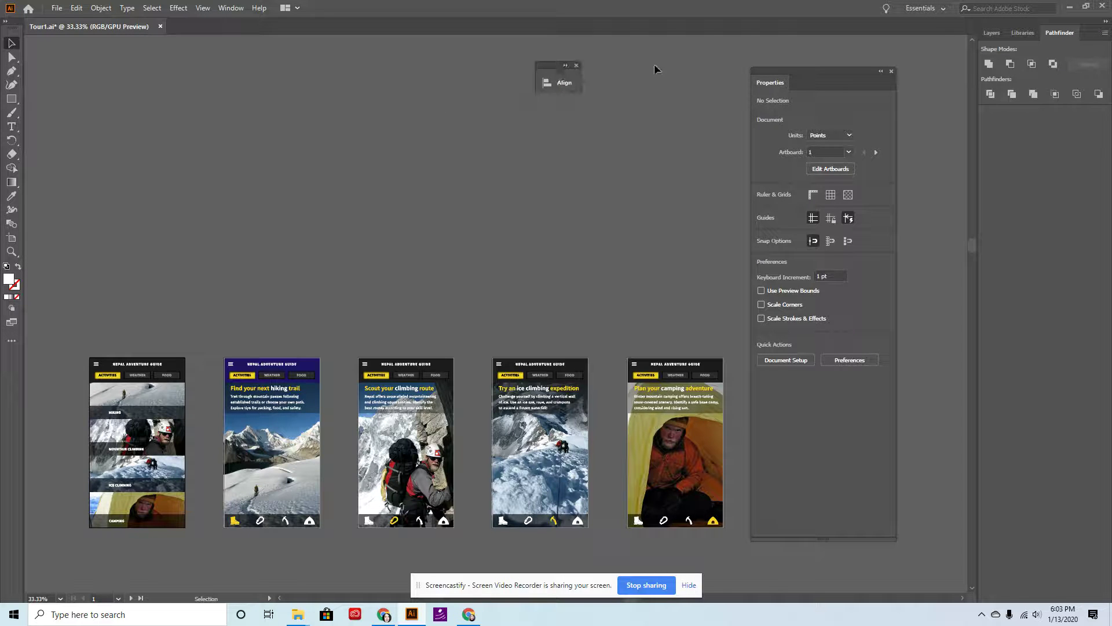
pyautogui.moveTo(555, 68); pyautogui.dragTo(950, 416)
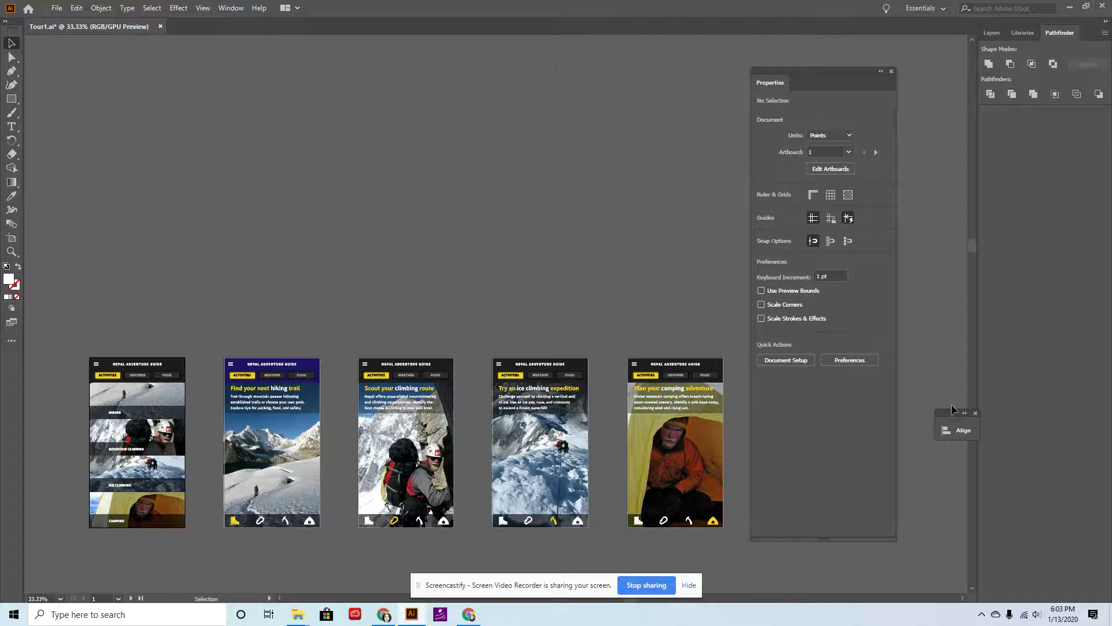
# - Detach the toolbar onto the canvas and close it
pyautogui.click(6, 21)
pyautogui.moveTo(33, 29); pyautogui.dragTo(485, 125)
pyautogui.click(485, 122)
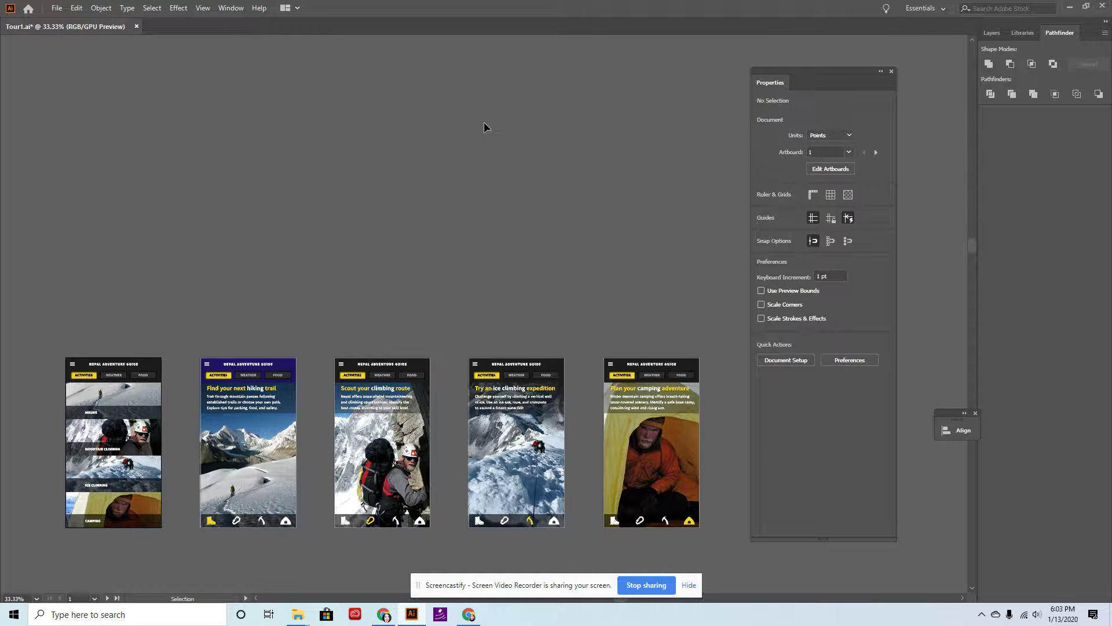
# - Reset the Essentials workspace to its default panel layout
pyautogui.click(242, 10)
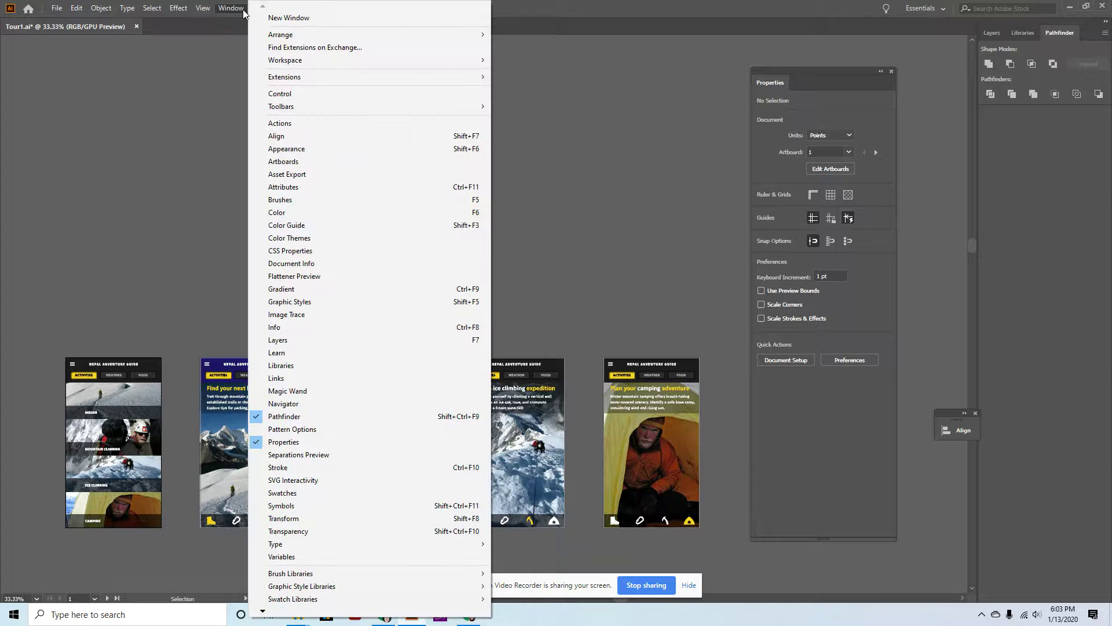
pyautogui.moveTo(298, 62)
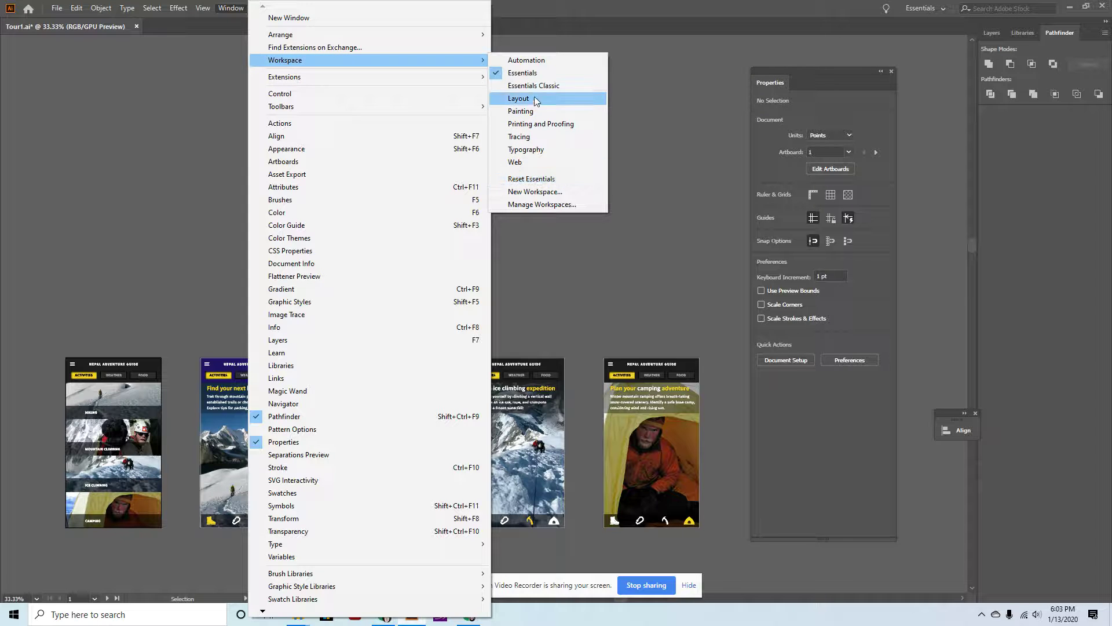
pyautogui.click(562, 180)
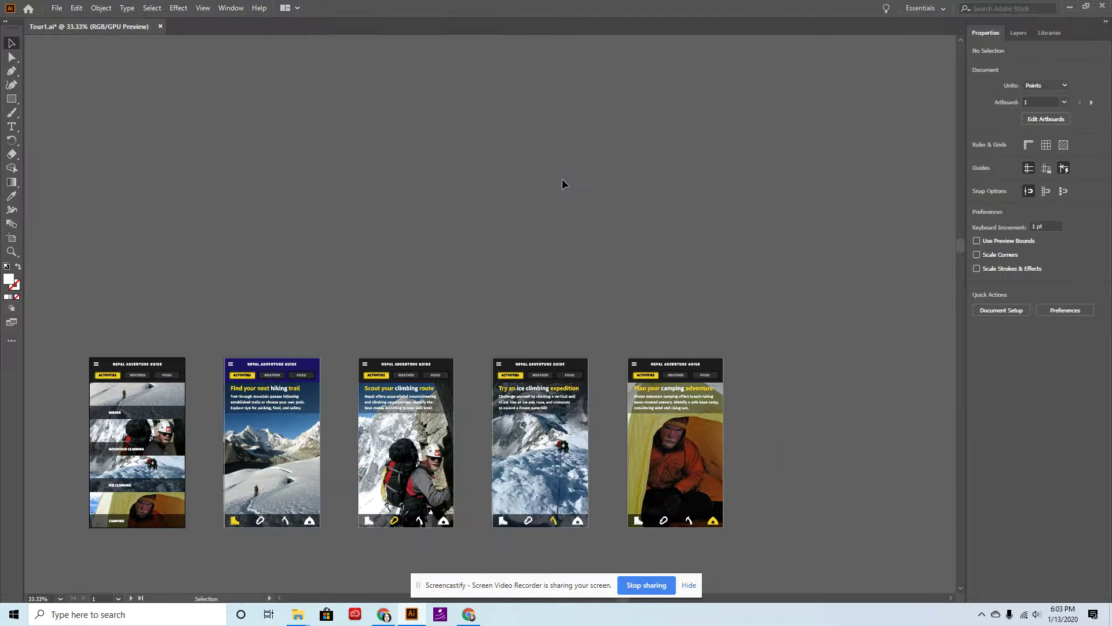